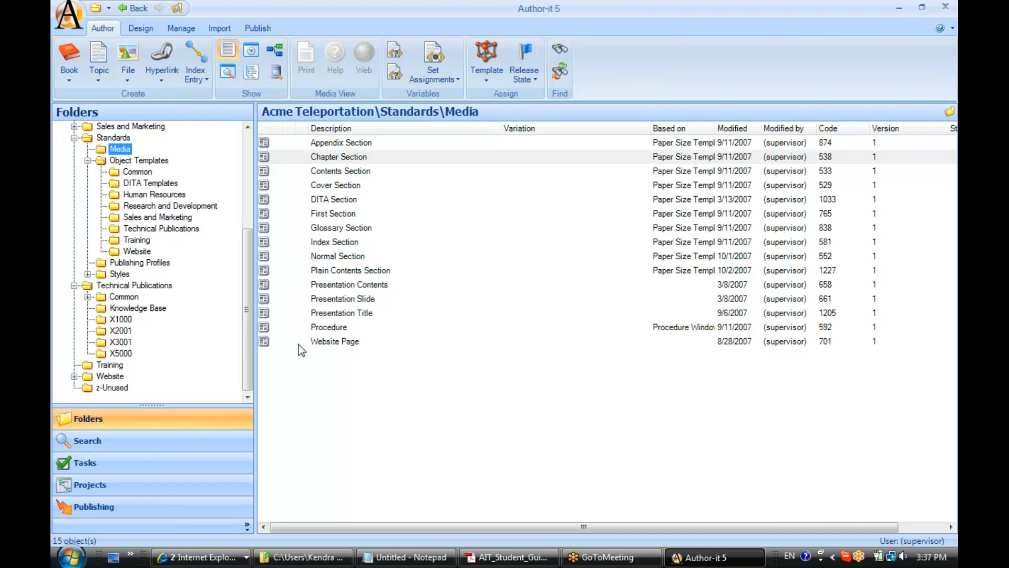
Open the Chapter Section media object and examine its print layout, including the section start options and number of columns
double_click(289, 159)
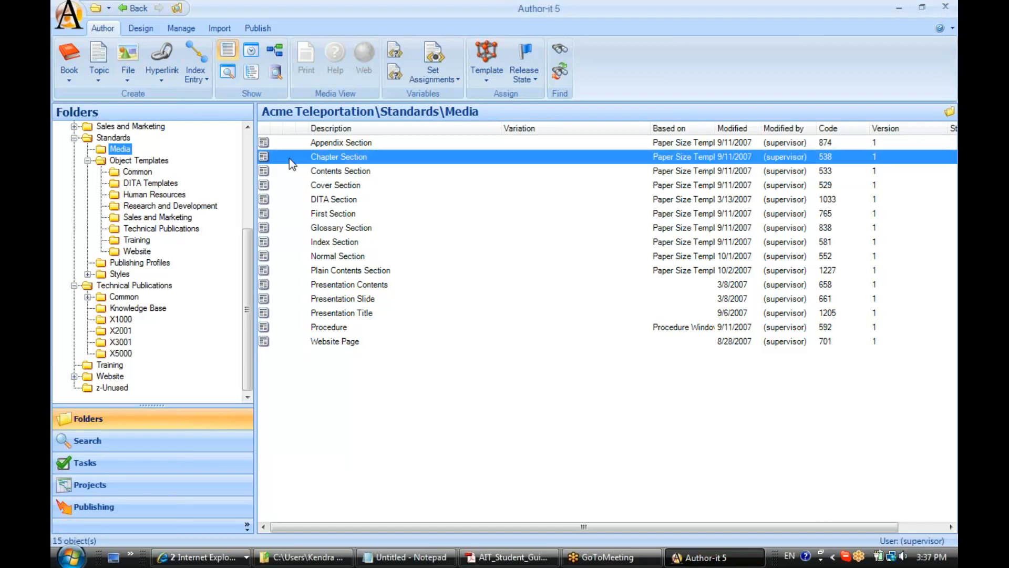
drag(270, 61, 496, 173)
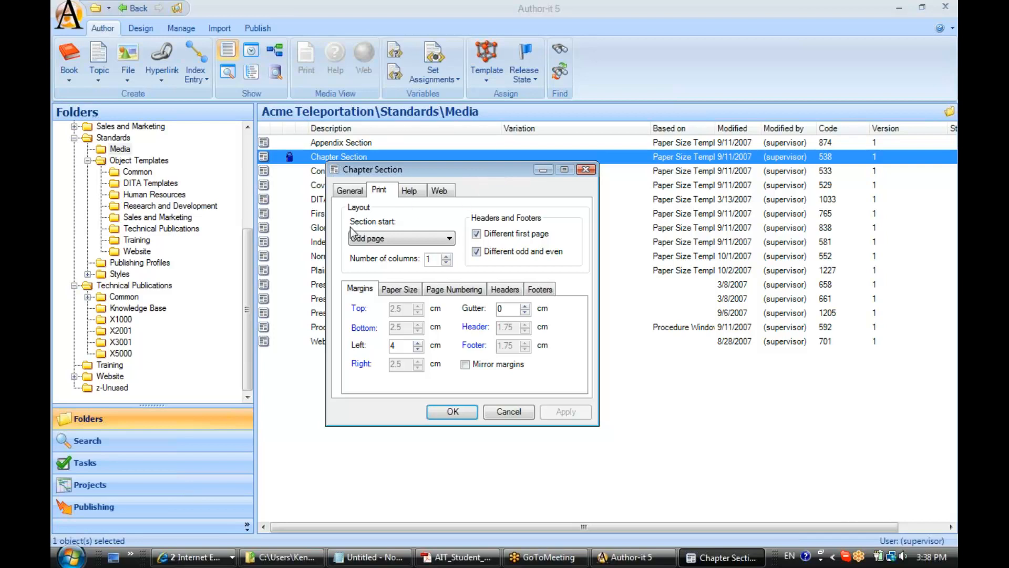
click(449, 240)
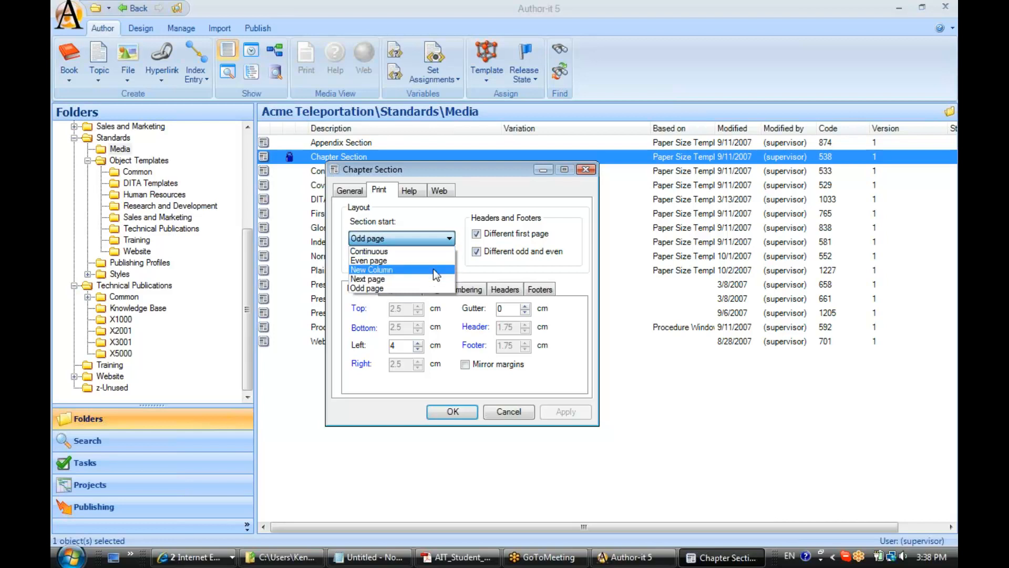
click(437, 236)
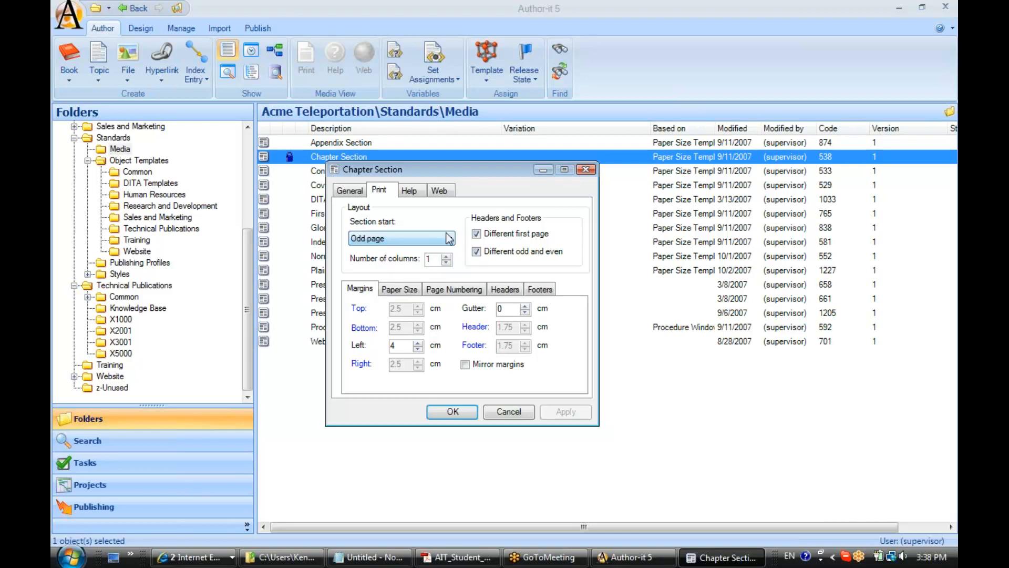
click(435, 258)
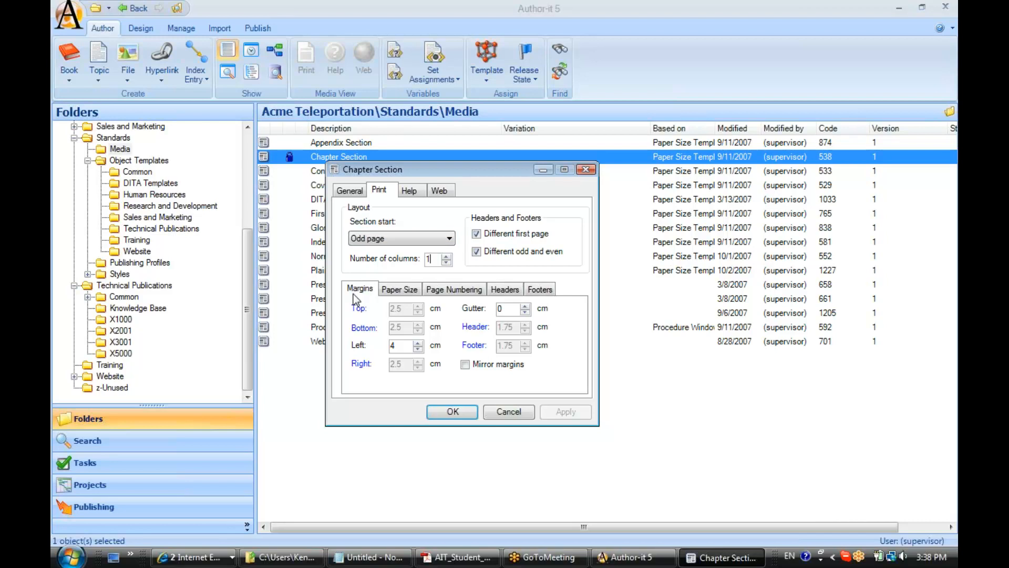
Examine Chapter Section's print settings for paper size, page number formats, headers and footers
click(401, 293)
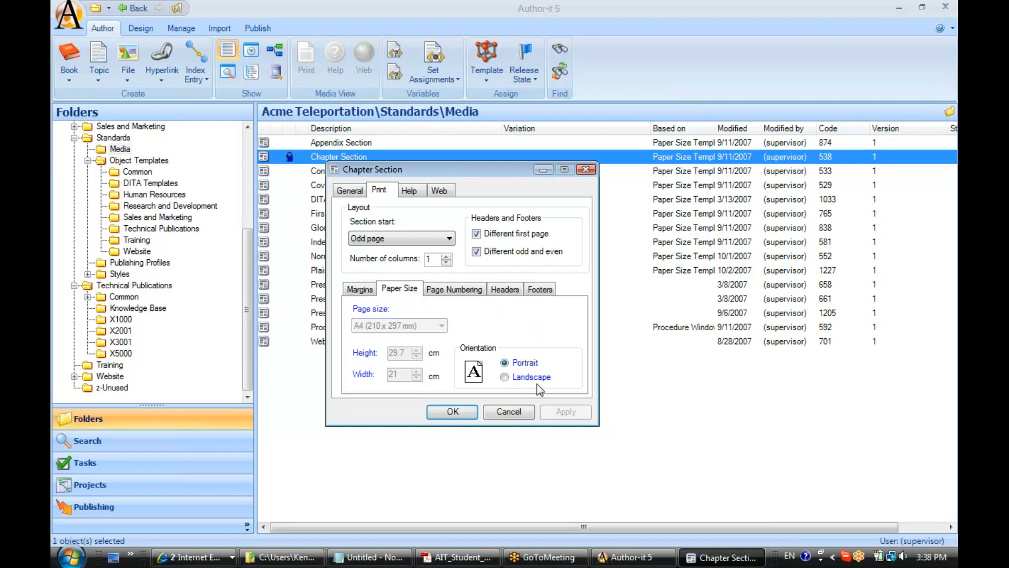
click(447, 290)
click(494, 317)
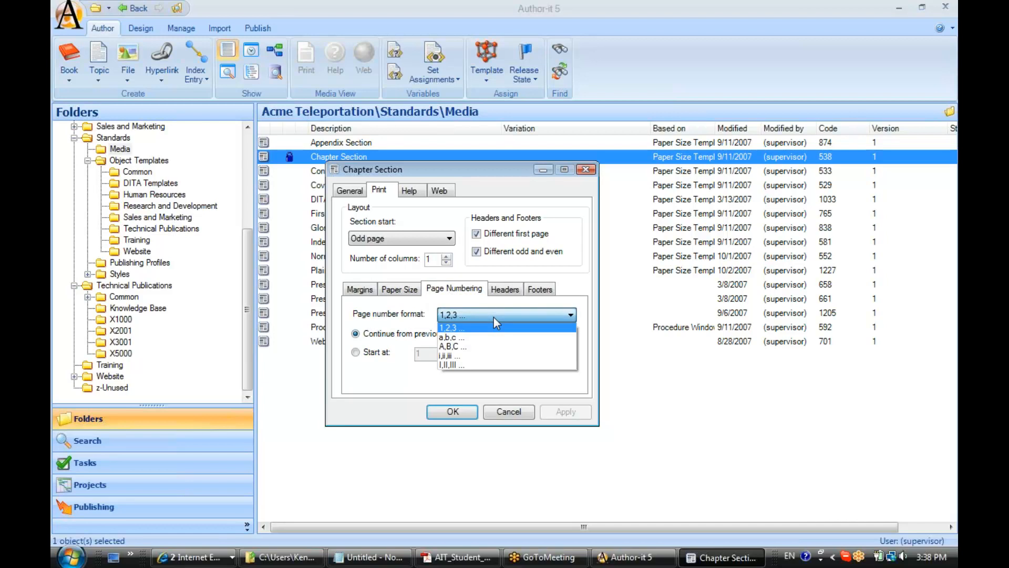
click(494, 317)
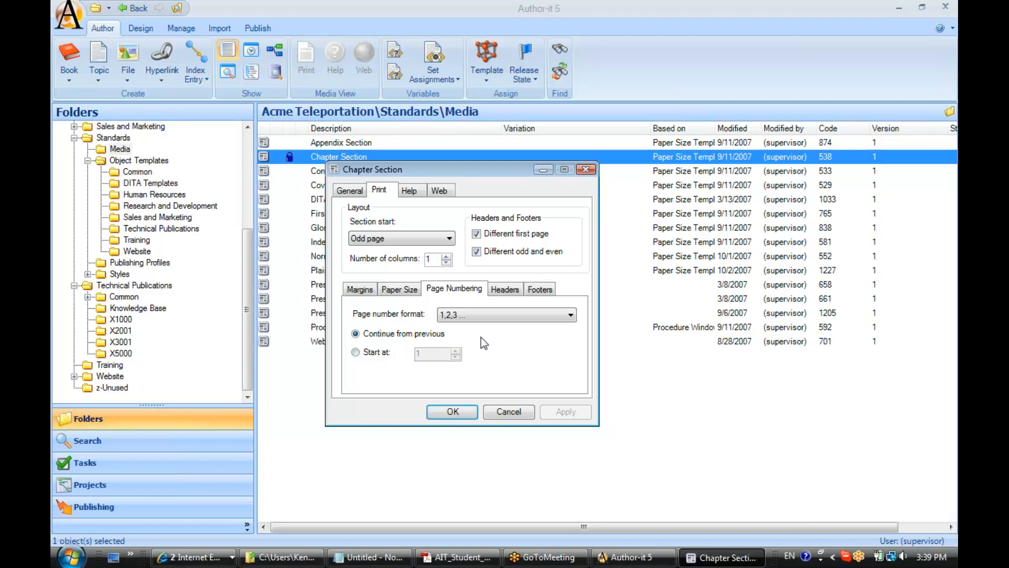
click(503, 292)
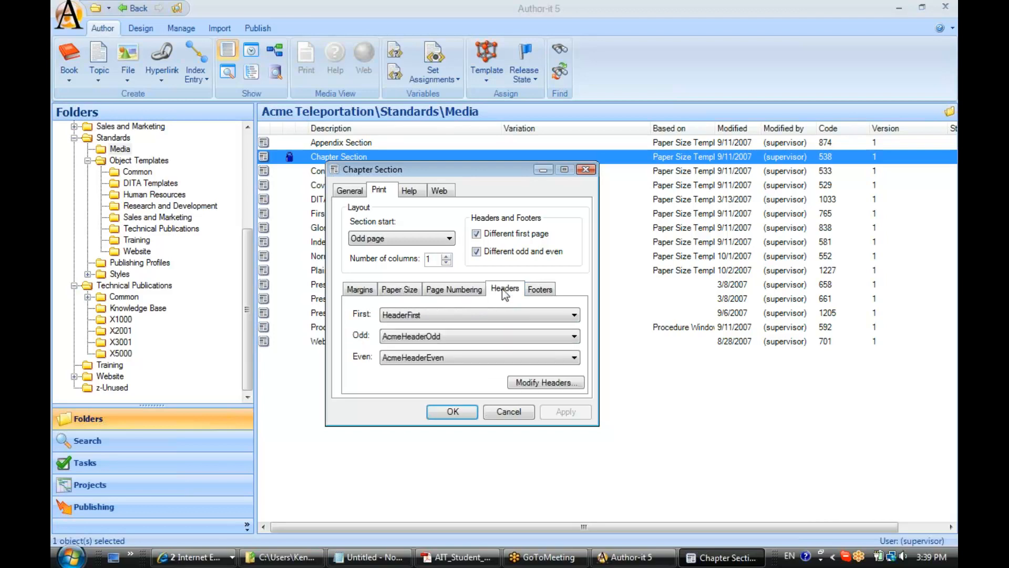
click(535, 295)
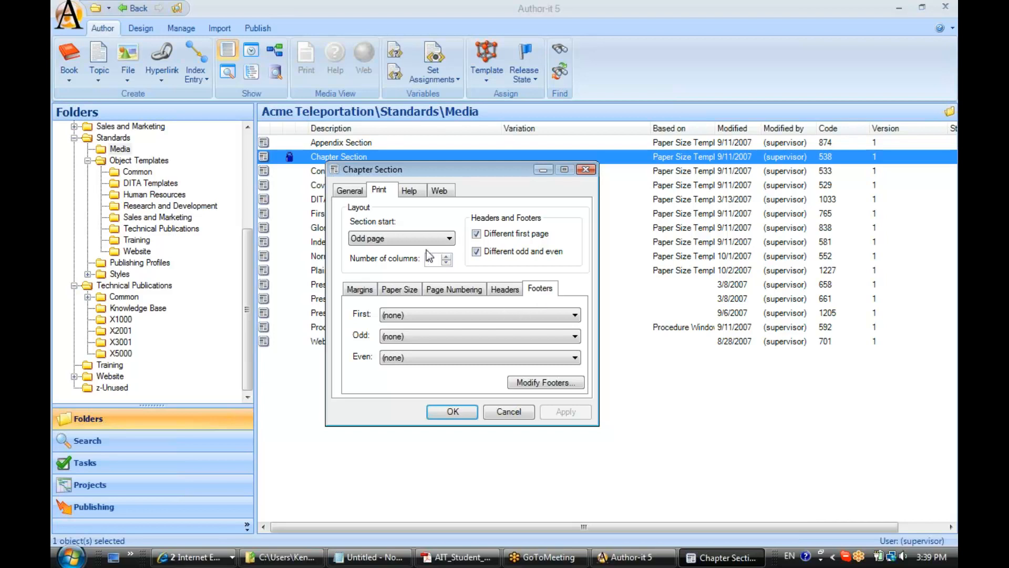
Examine Chapter Section's Help window settings, including its macro, position, buttons and colors
click(412, 191)
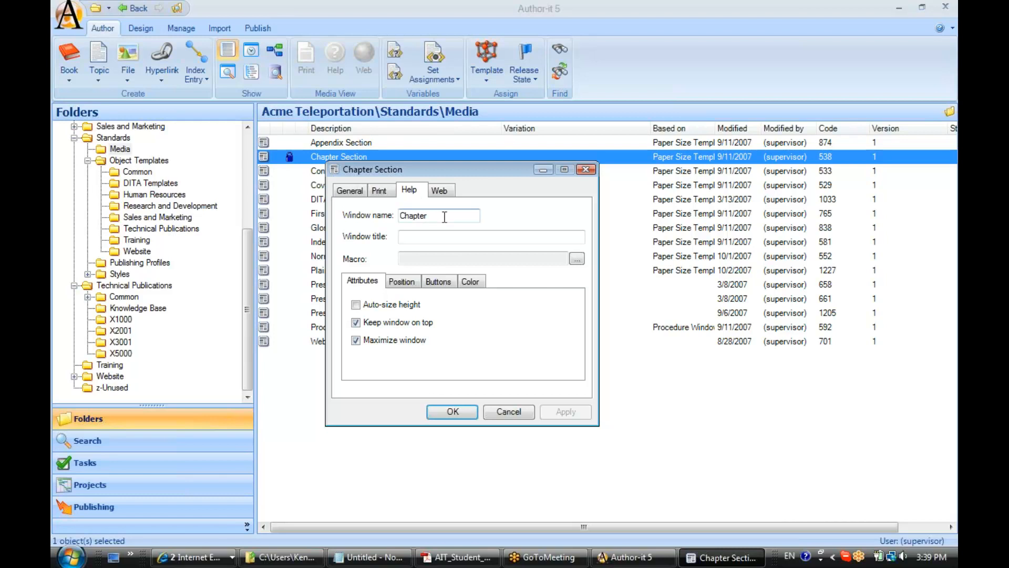
click(425, 257)
click(398, 284)
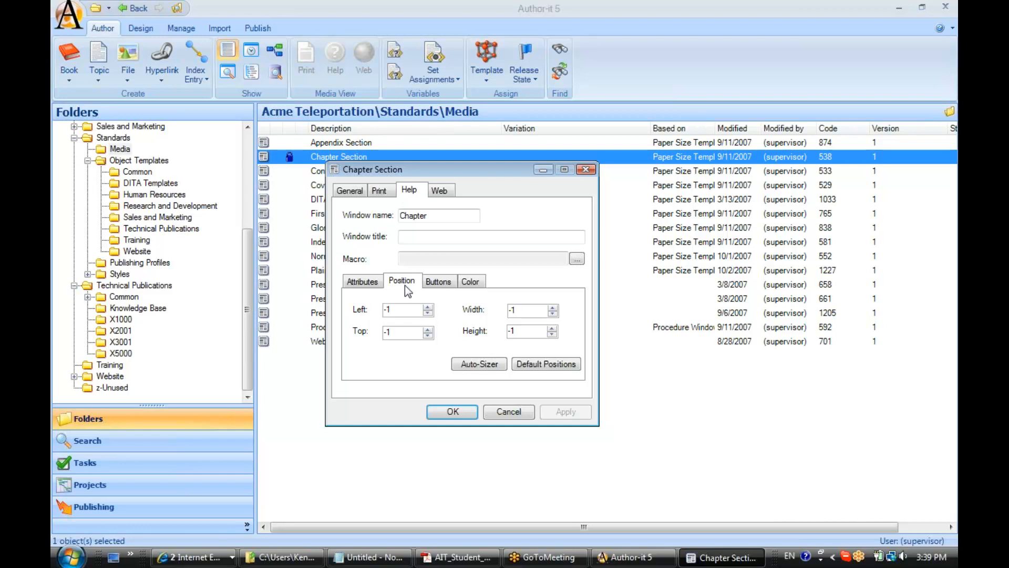
click(439, 283)
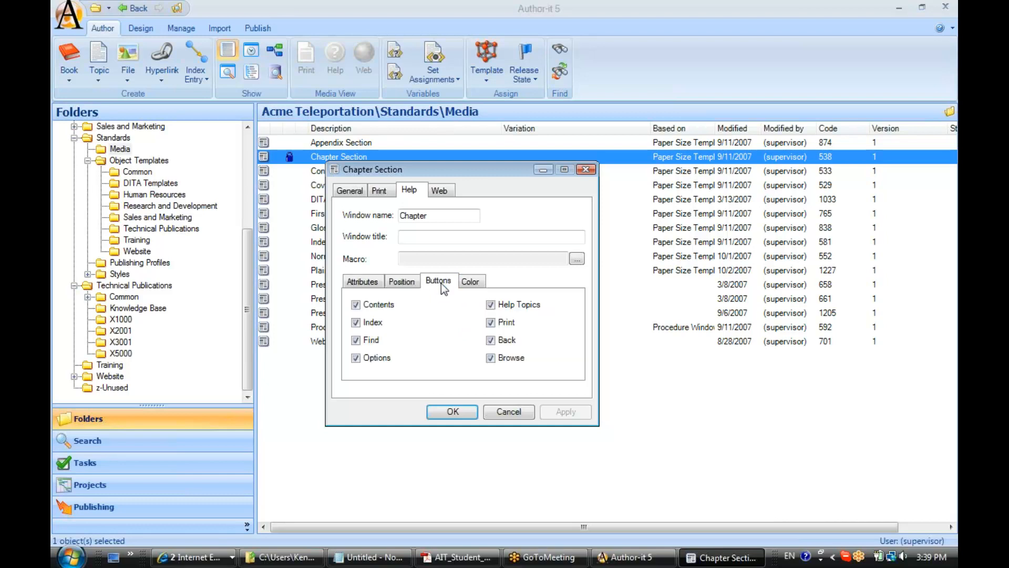
click(471, 283)
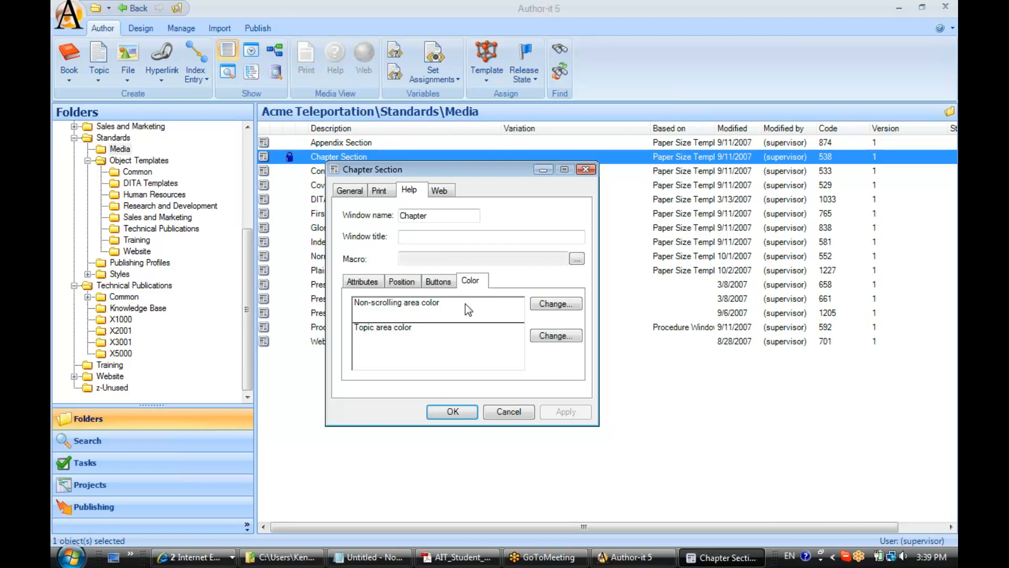
Examine Chapter Section's Web settings, including its HTML template, meta data, background and text colors
click(443, 193)
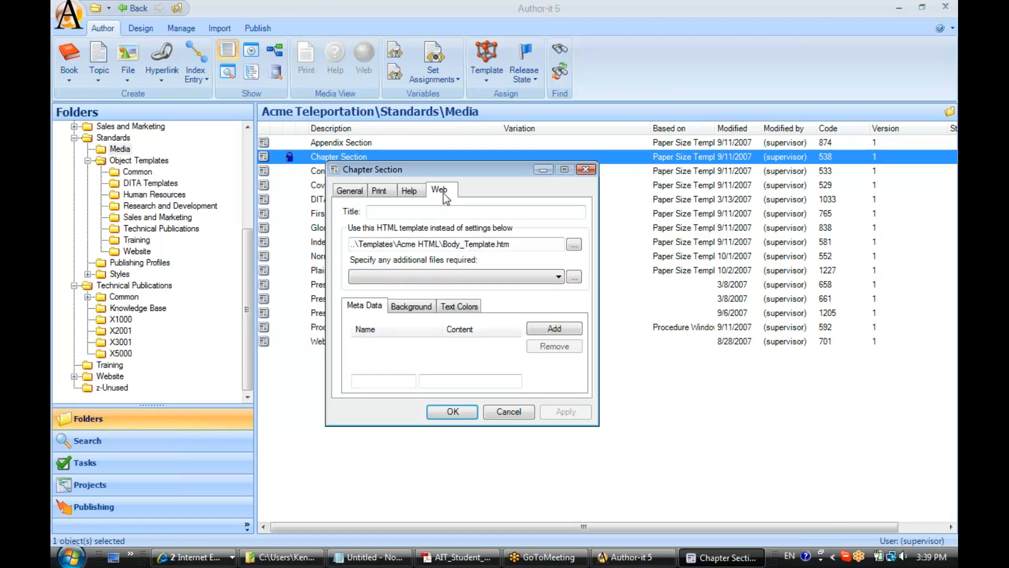
drag(453, 170, 490, 170)
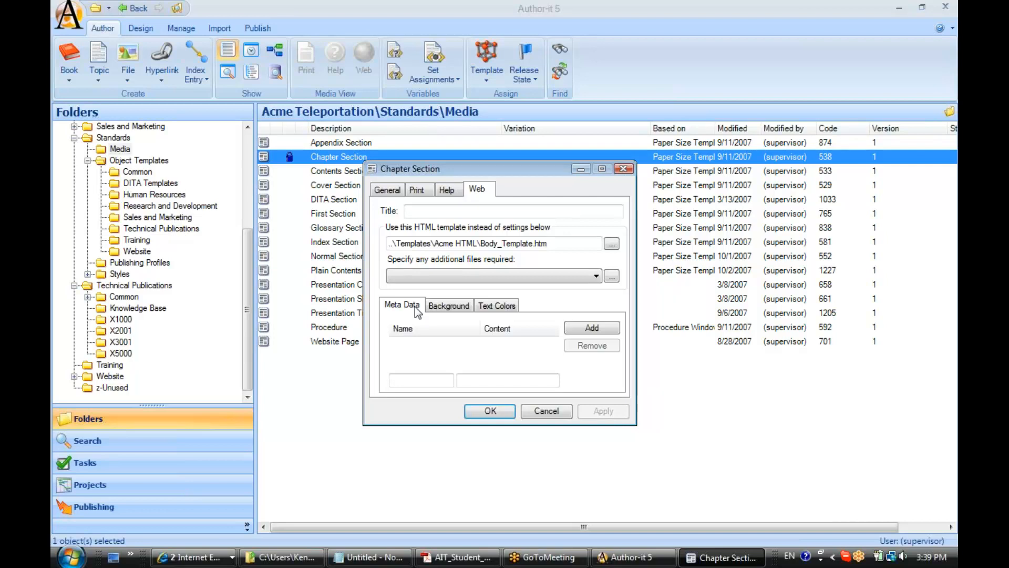
click(447, 307)
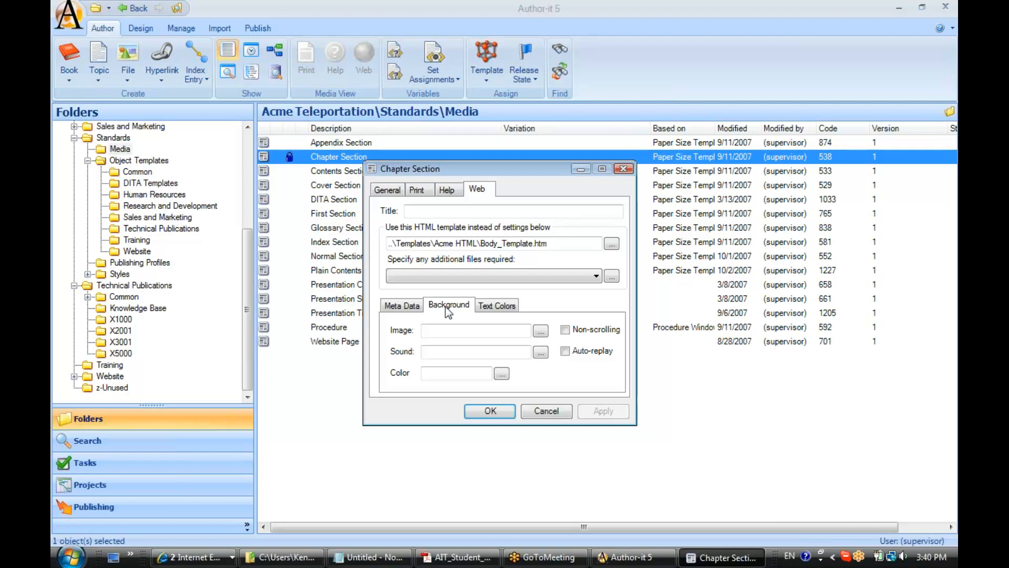
click(503, 309)
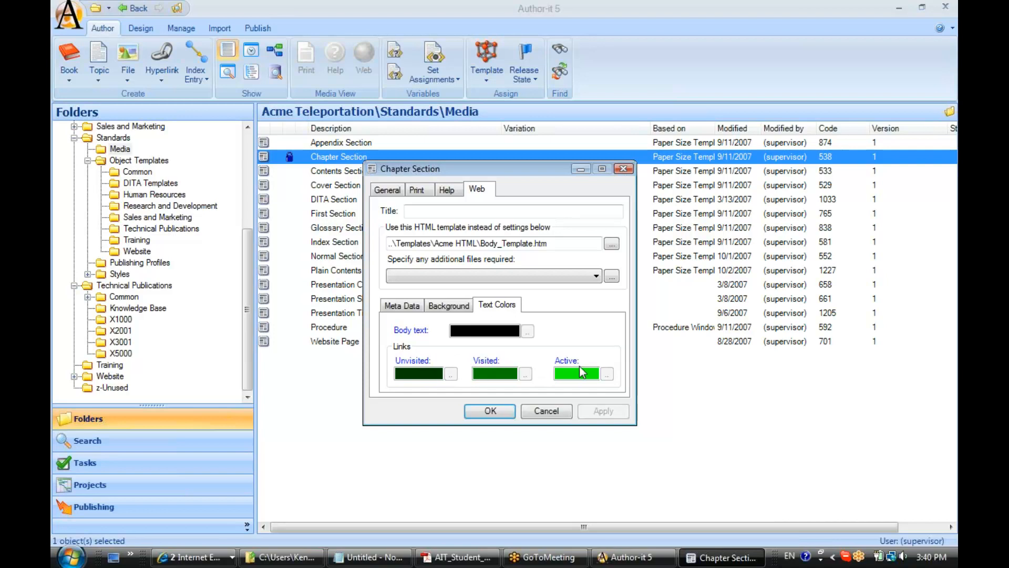
Move the Chapter Section dialog clear of the media object list and widen the list's Based on column
drag(541, 171, 738, 204)
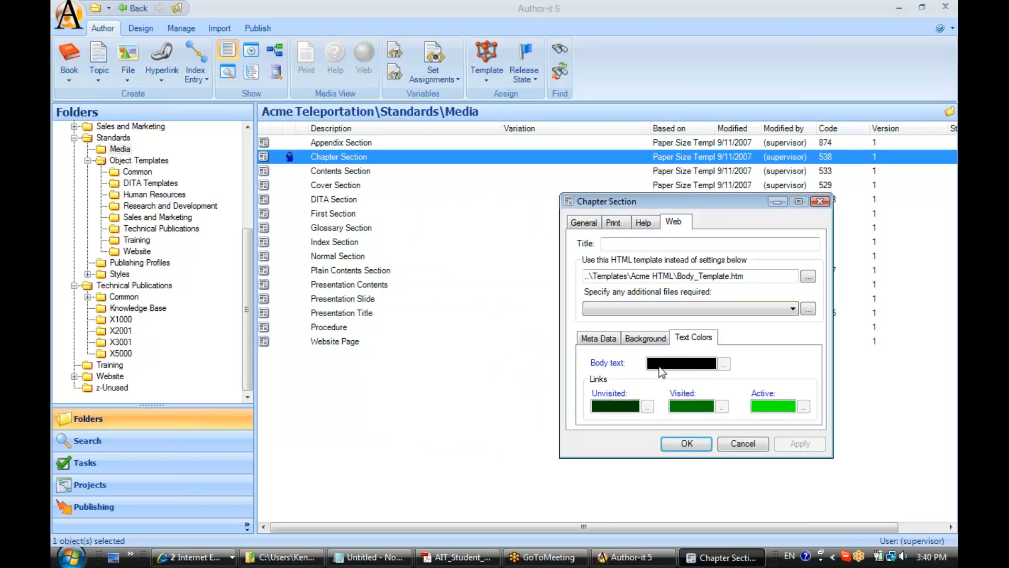
drag(707, 207, 808, 273)
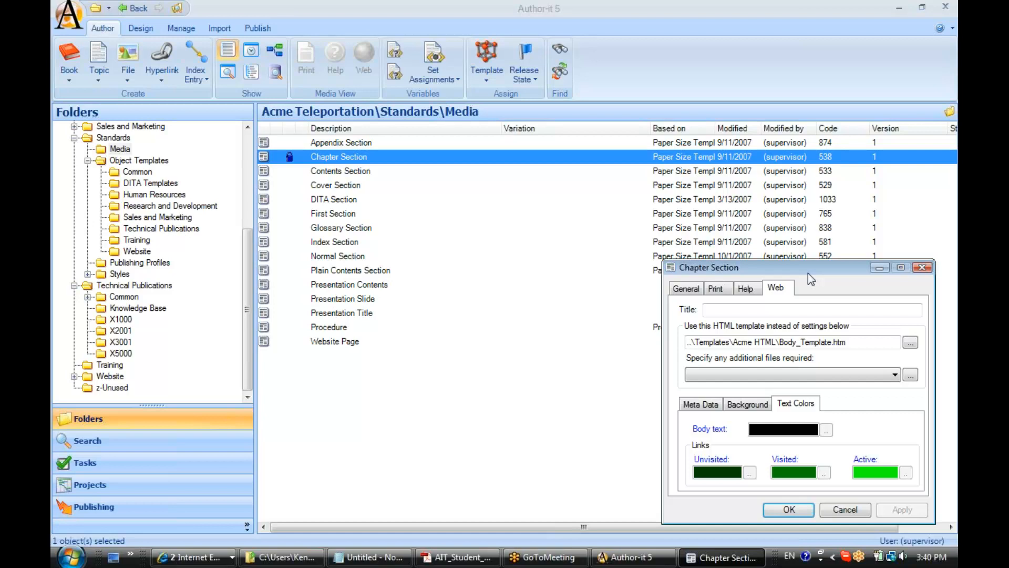
drag(716, 129, 791, 128)
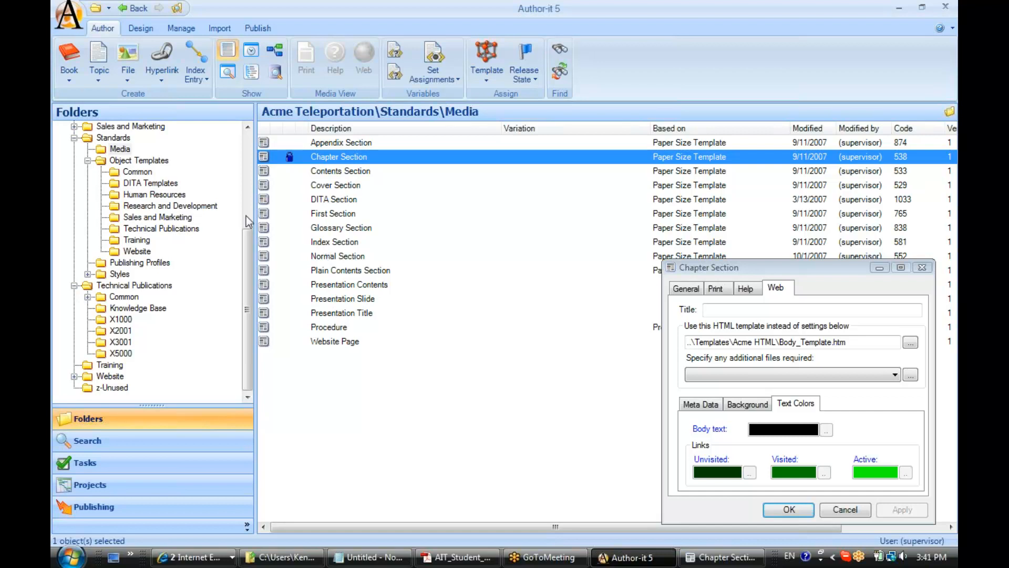
Open Paper Size Template from the Common object templates folder and close the Chapter Section dialog
click(134, 175)
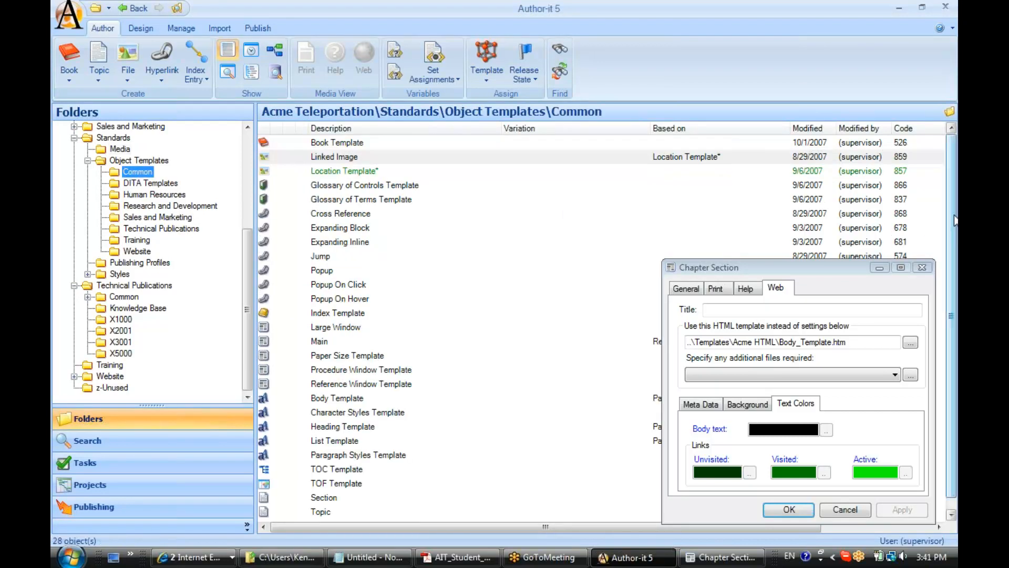
drag(952, 219, 956, 253)
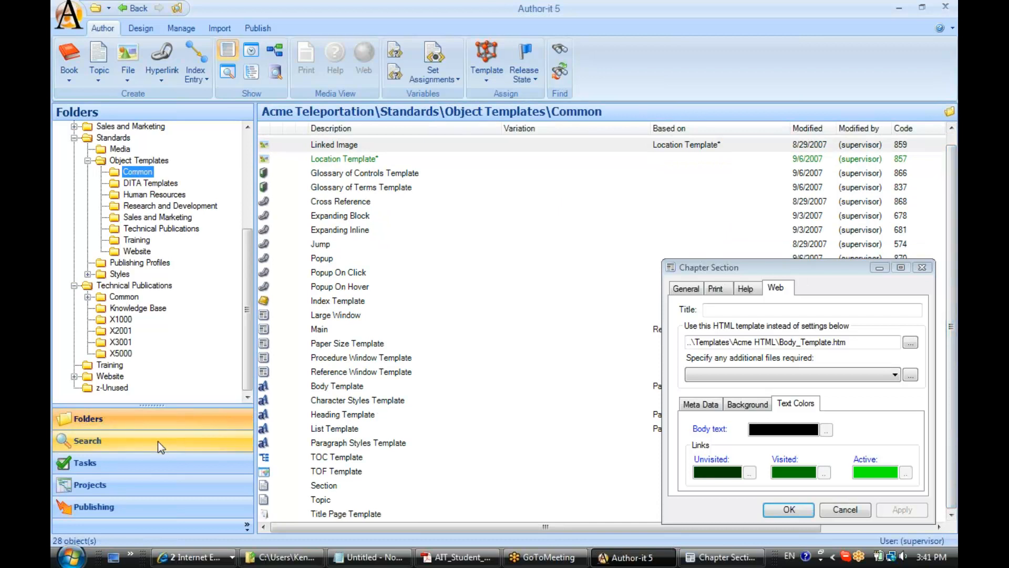
double_click(332, 344)
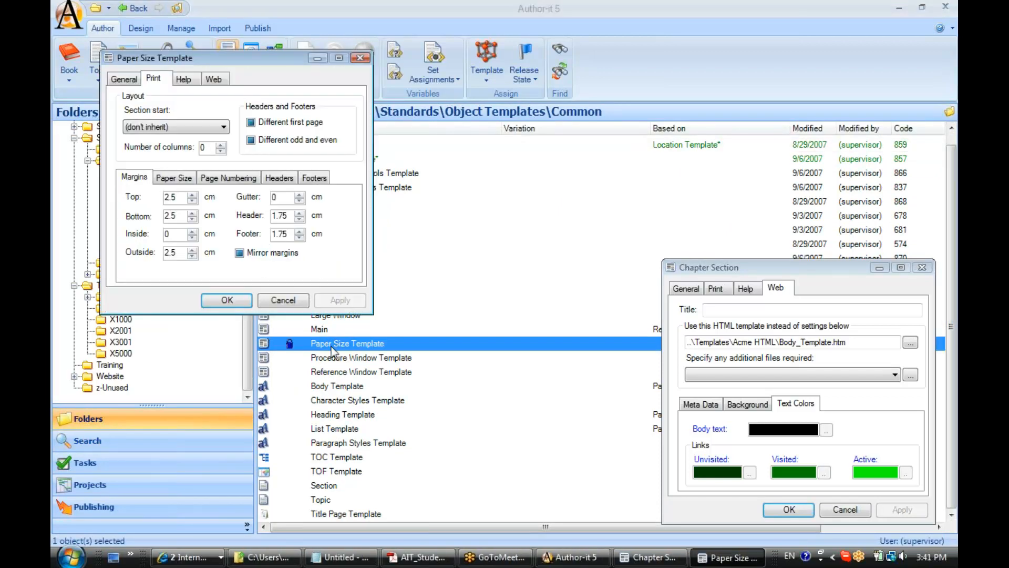
drag(272, 86, 505, 169)
click(921, 270)
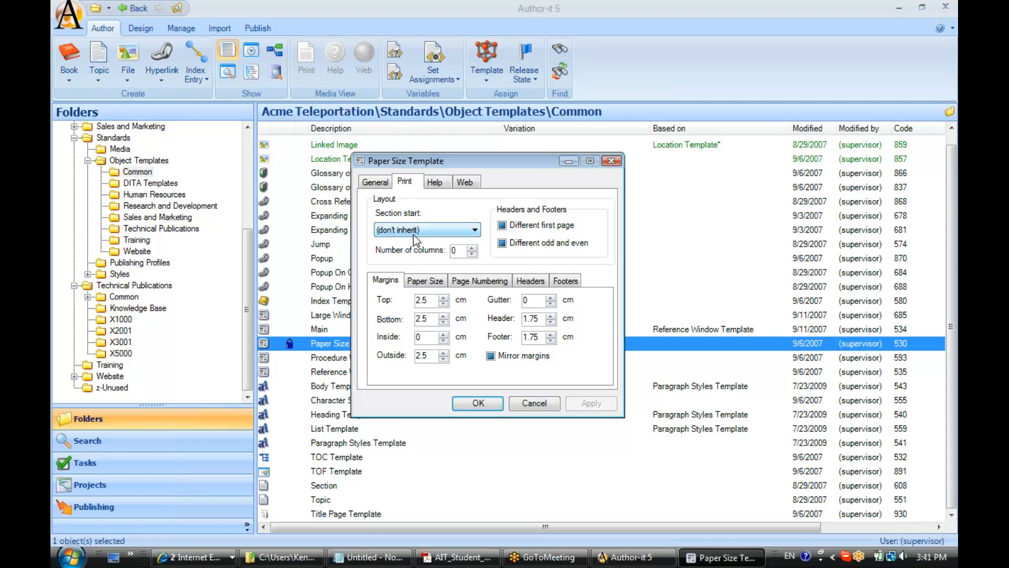
Check the template's section start options and choose A4 (210 x 297 mm) as its page size
click(475, 232)
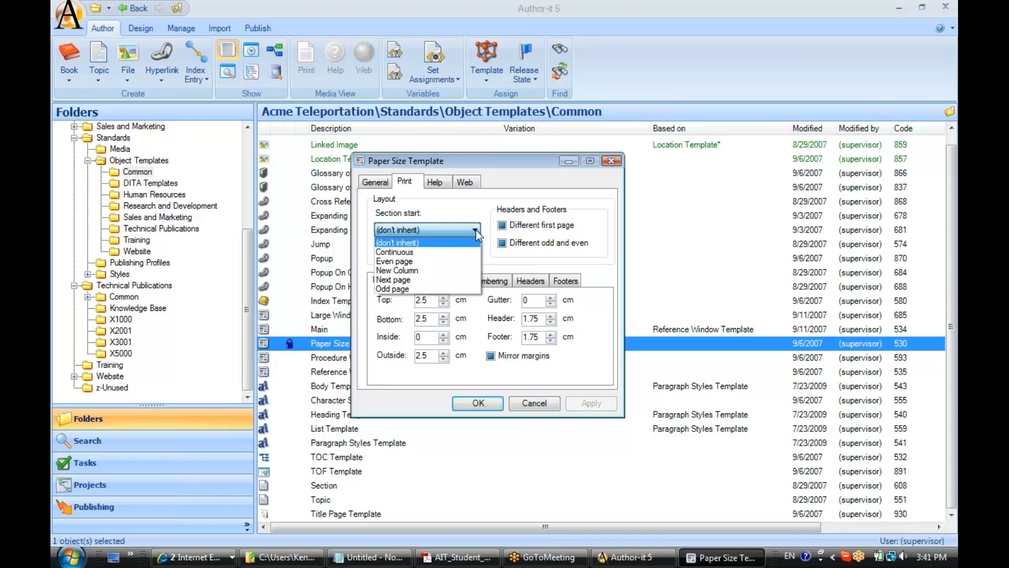
click(477, 235)
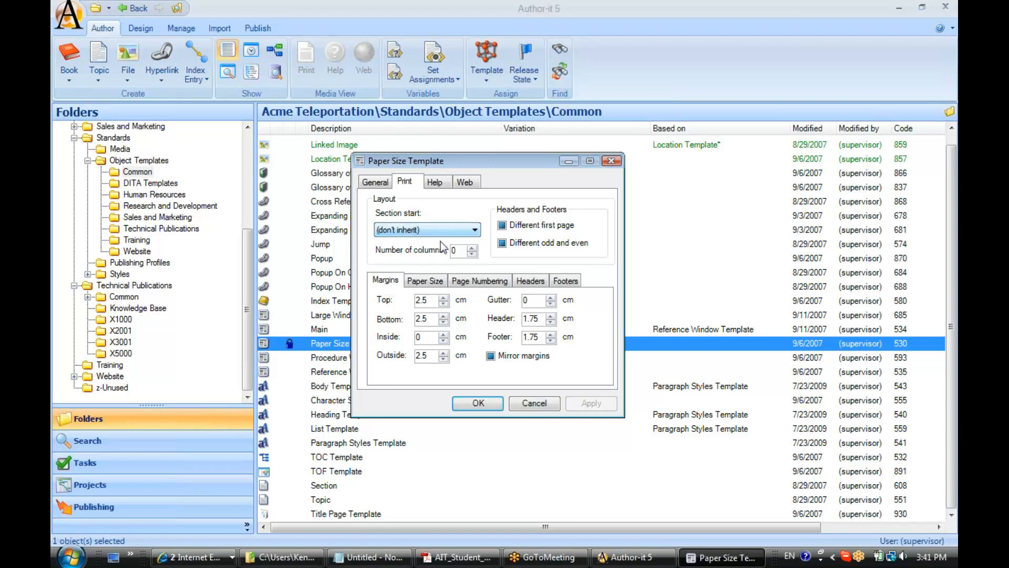
click(424, 281)
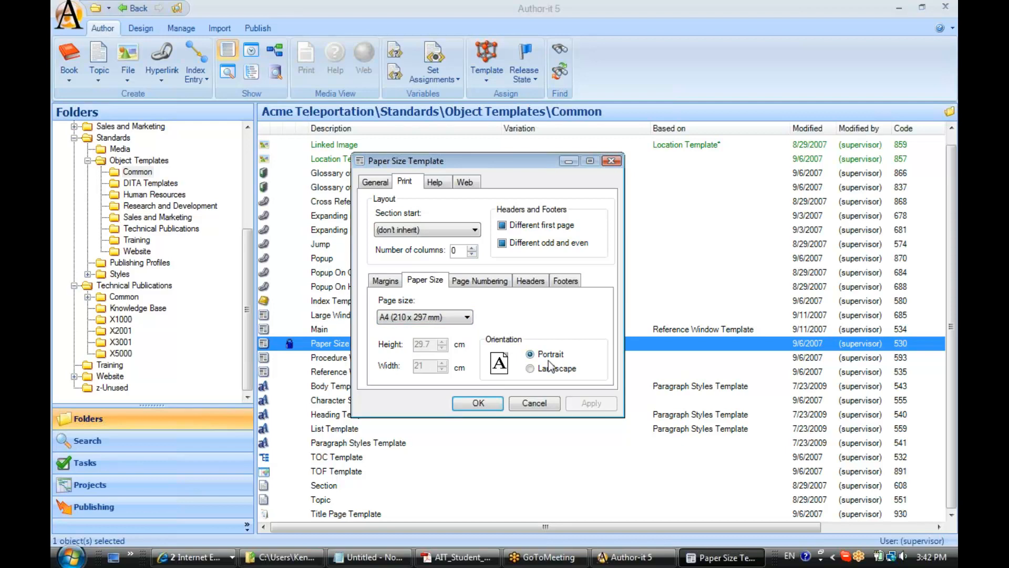
click(468, 317)
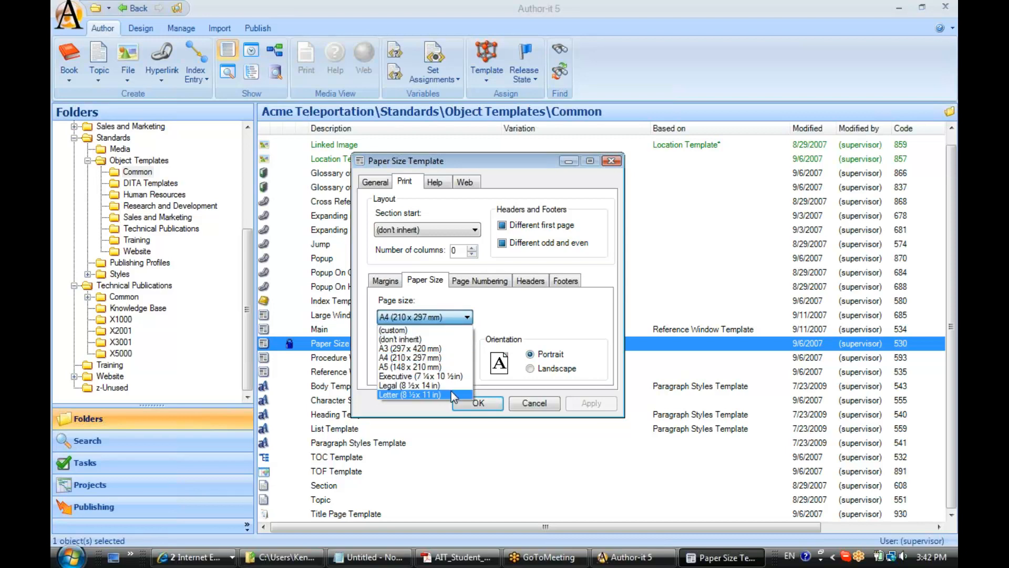
click(449, 358)
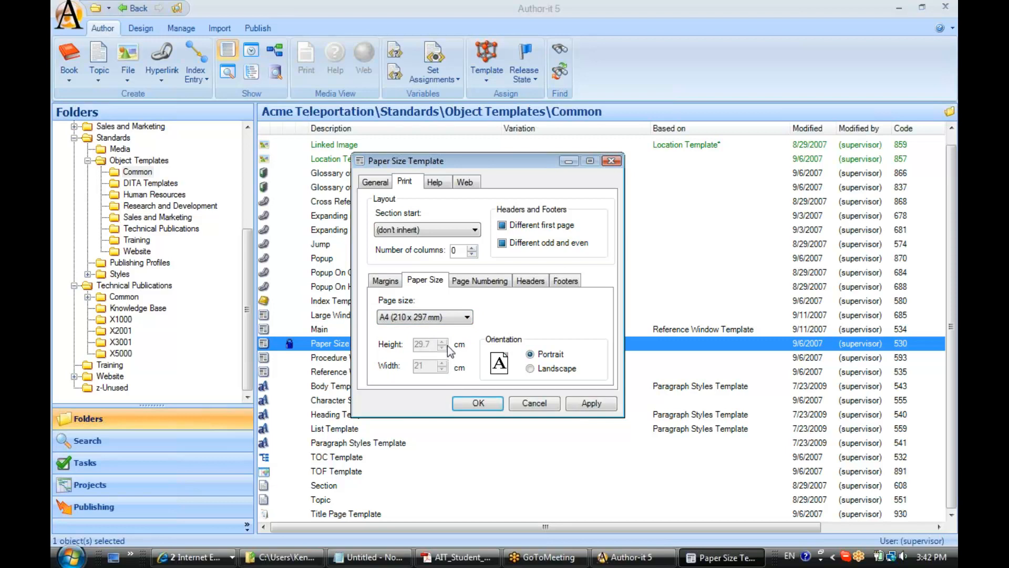
Review Paper Size Template's page numbering, headers and footers, and save the template
click(471, 281)
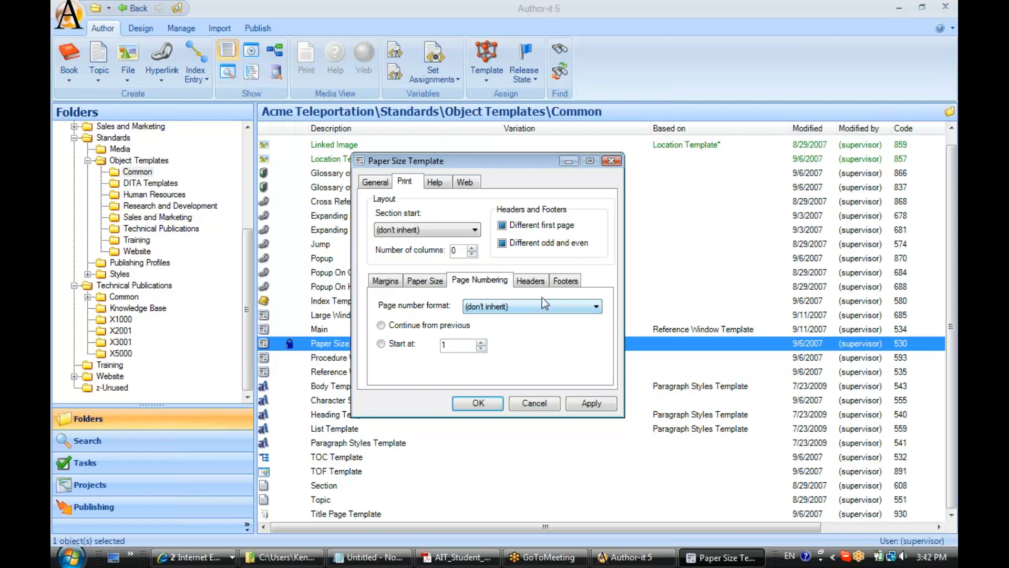
click(536, 283)
click(564, 283)
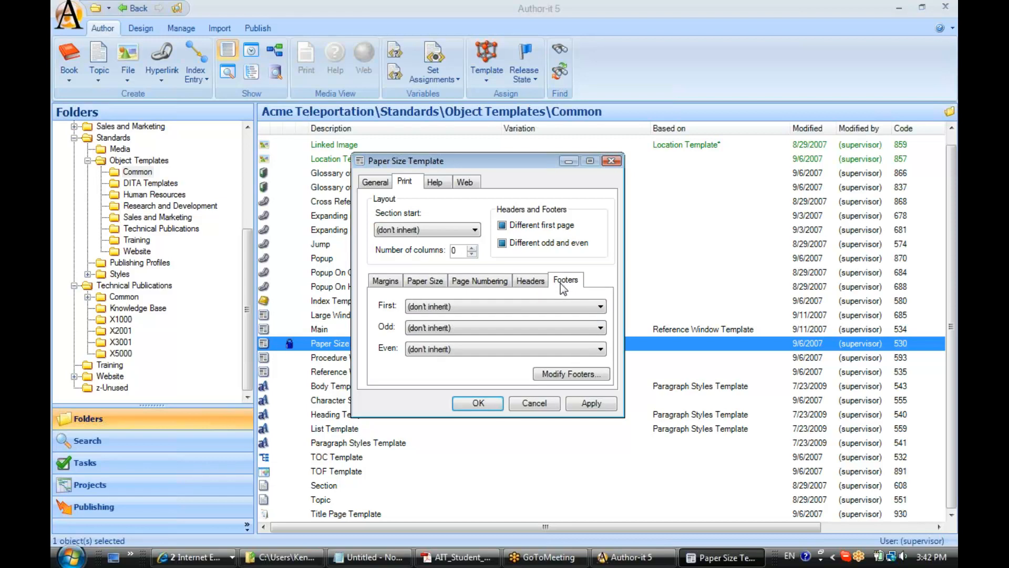
click(476, 404)
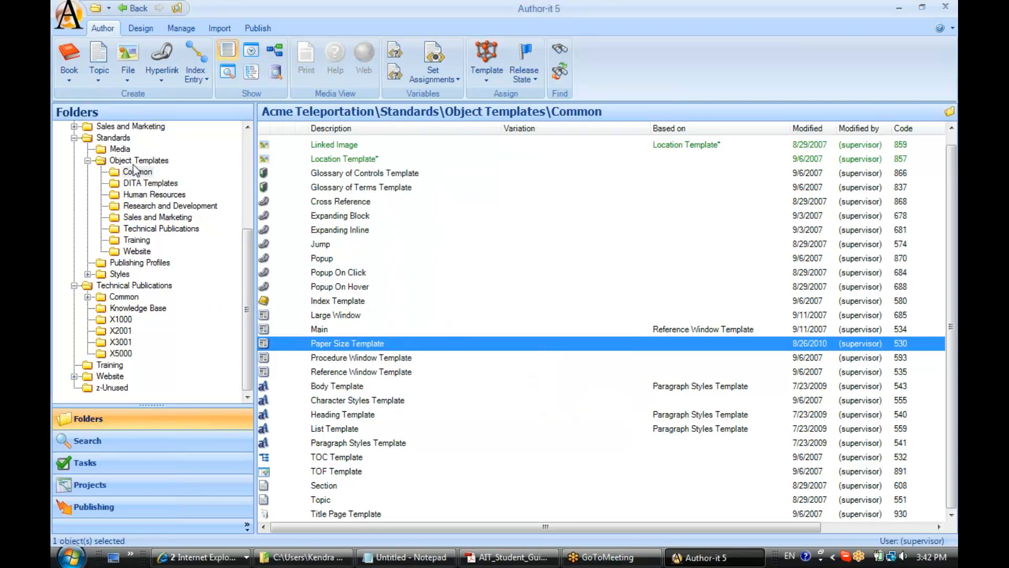
Return to the Media folder under Standards and select Appendix Section
click(120, 150)
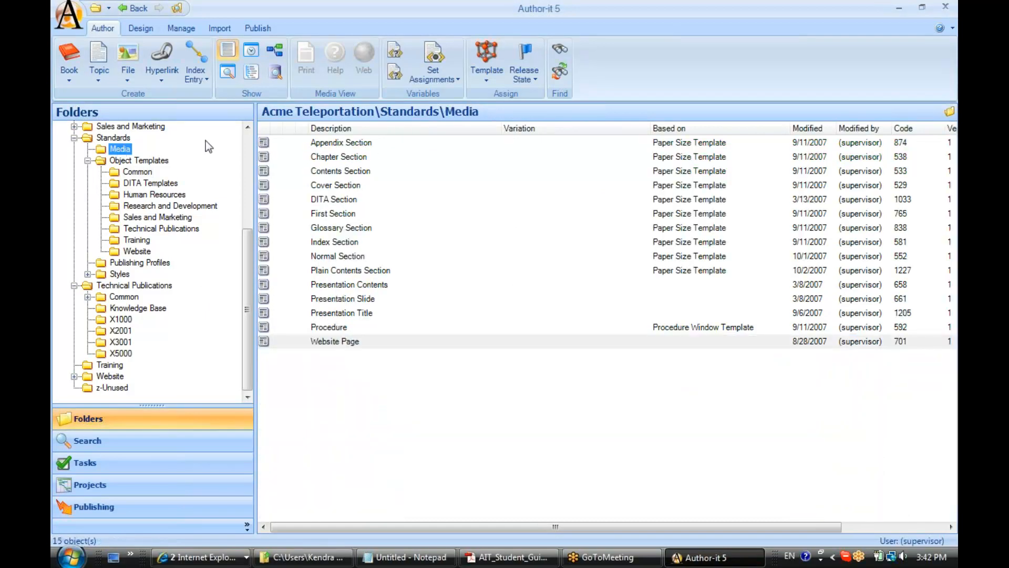
click(314, 143)
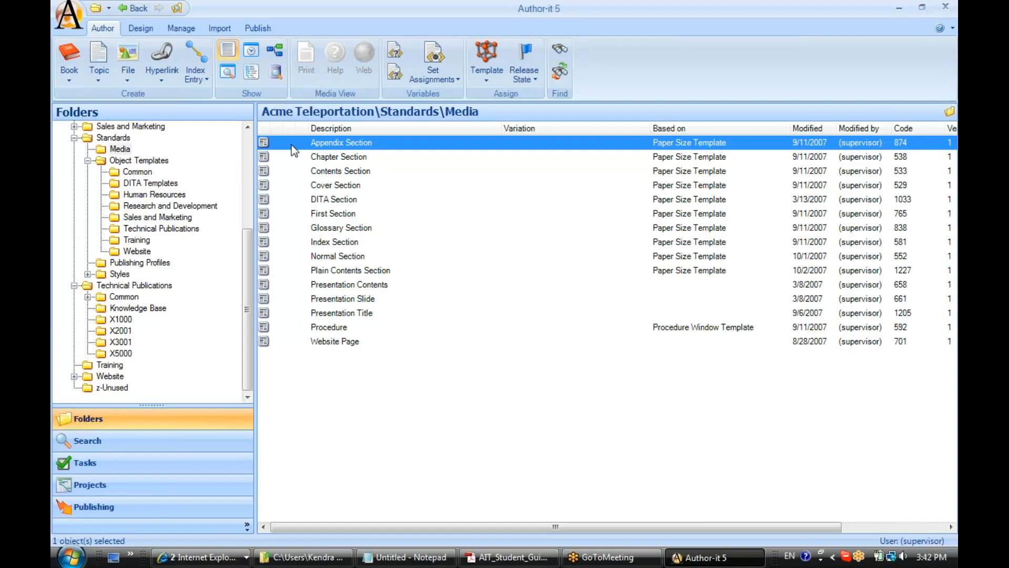
Open the Cover Section and Contents Section media objects and move their dialogs clear of the object list
double_click(327, 189)
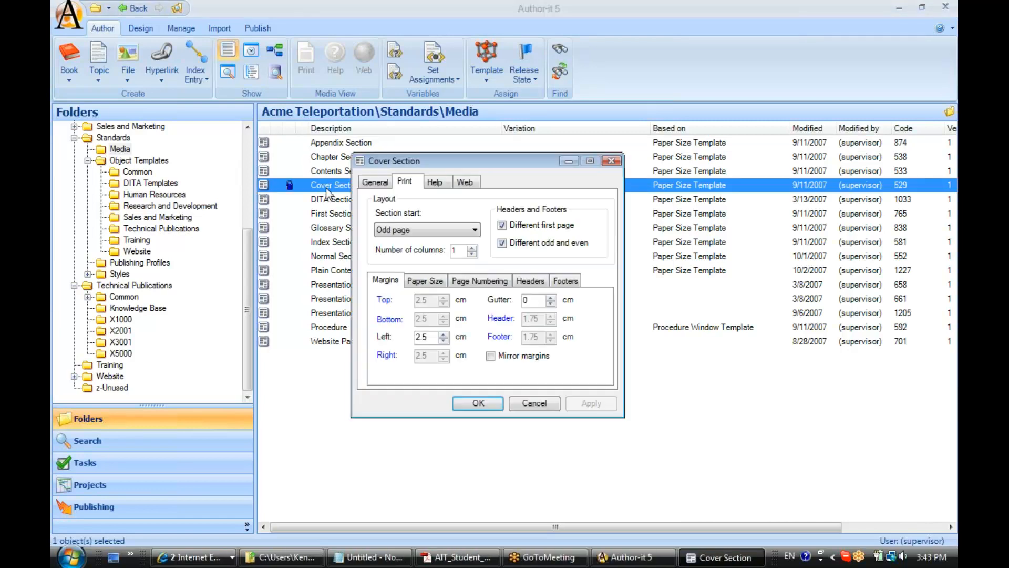
drag(467, 162, 153, 215)
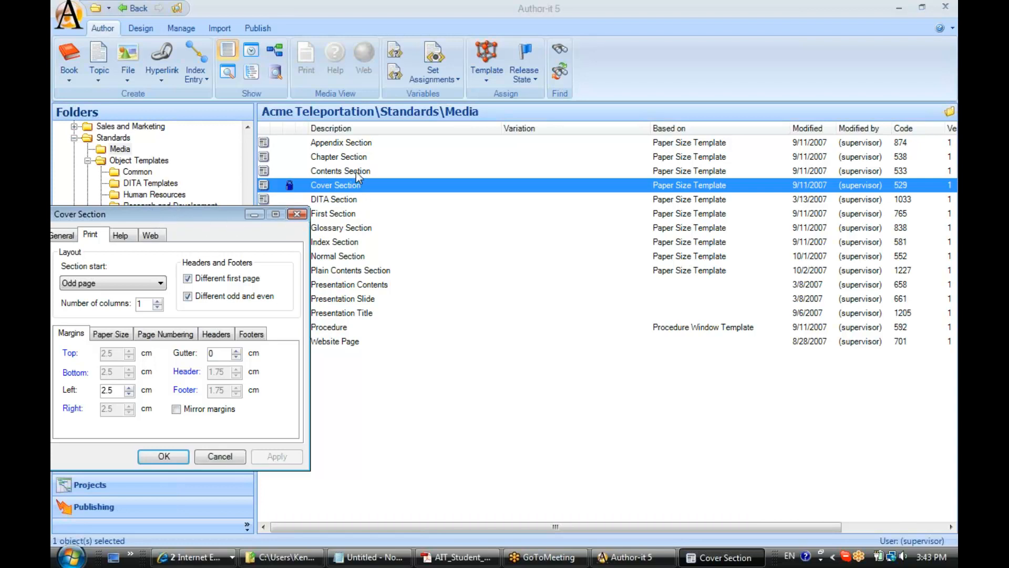
drag(226, 212, 205, 58)
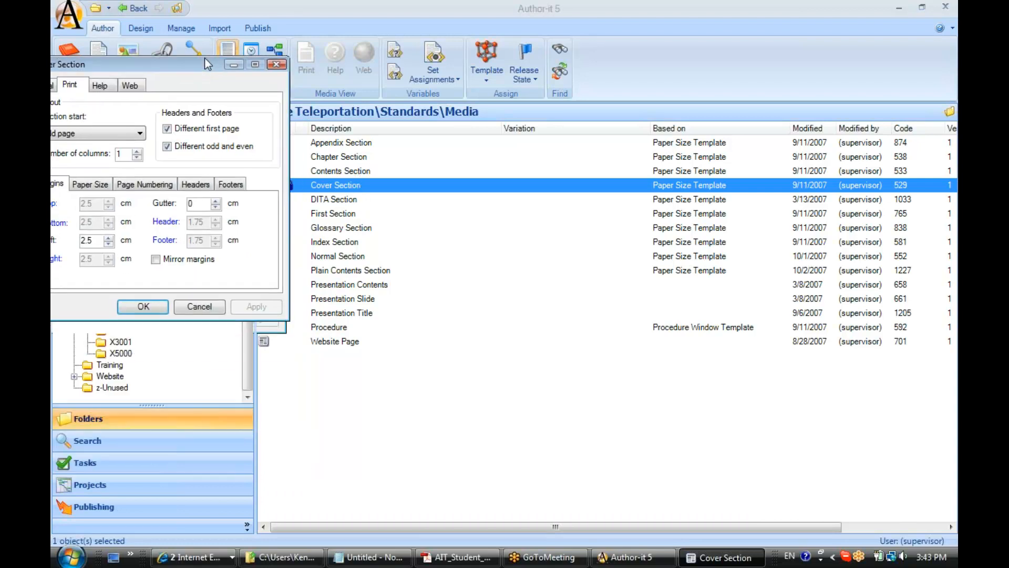
double_click(327, 172)
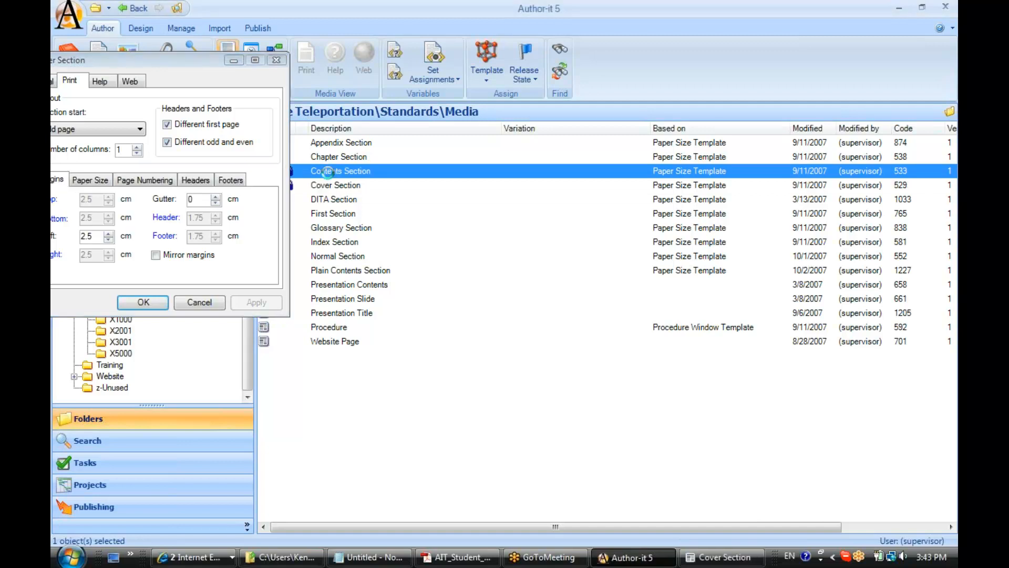
drag(412, 166, 96, 301)
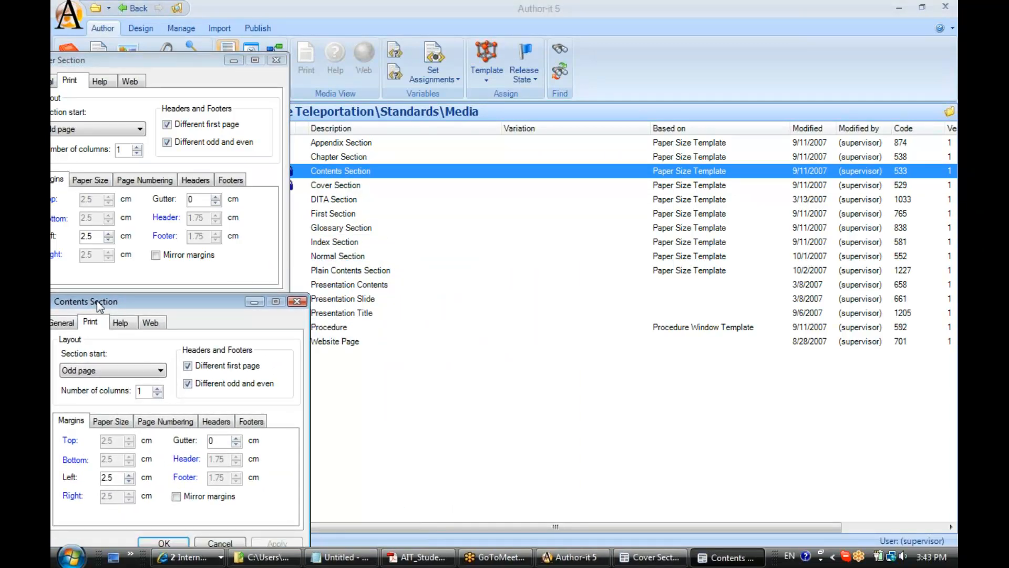
Open Chapter Section, Appendix Section and Index Section as well, moving each dialog clear of the object list
double_click(326, 157)
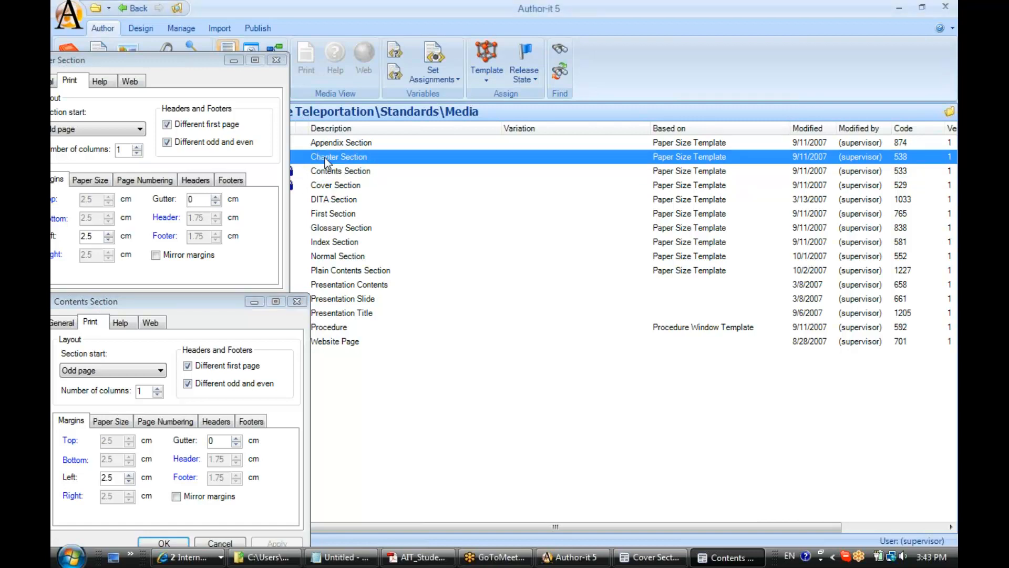
drag(436, 157, 589, 33)
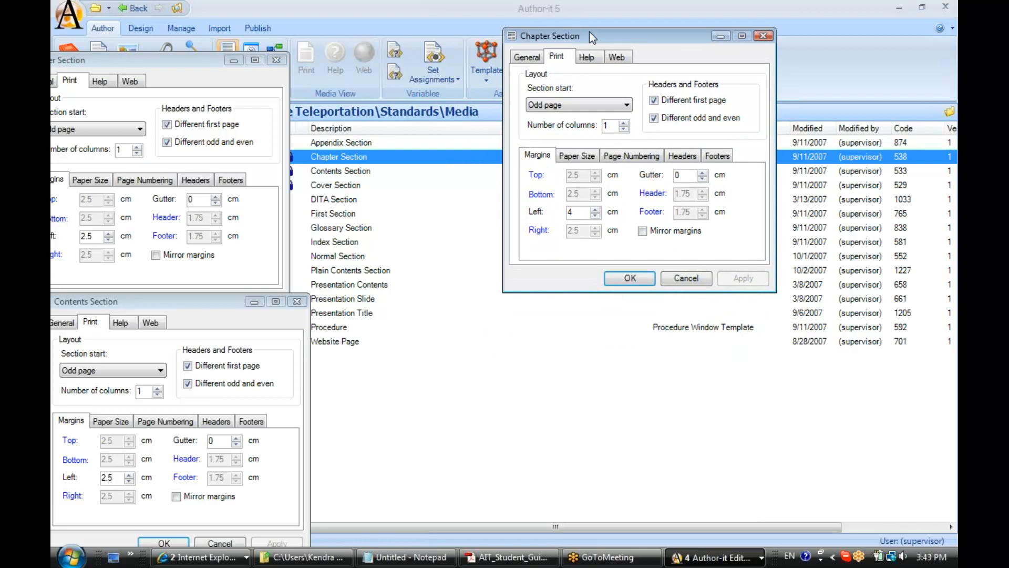
double_click(330, 145)
drag(410, 166, 562, 284)
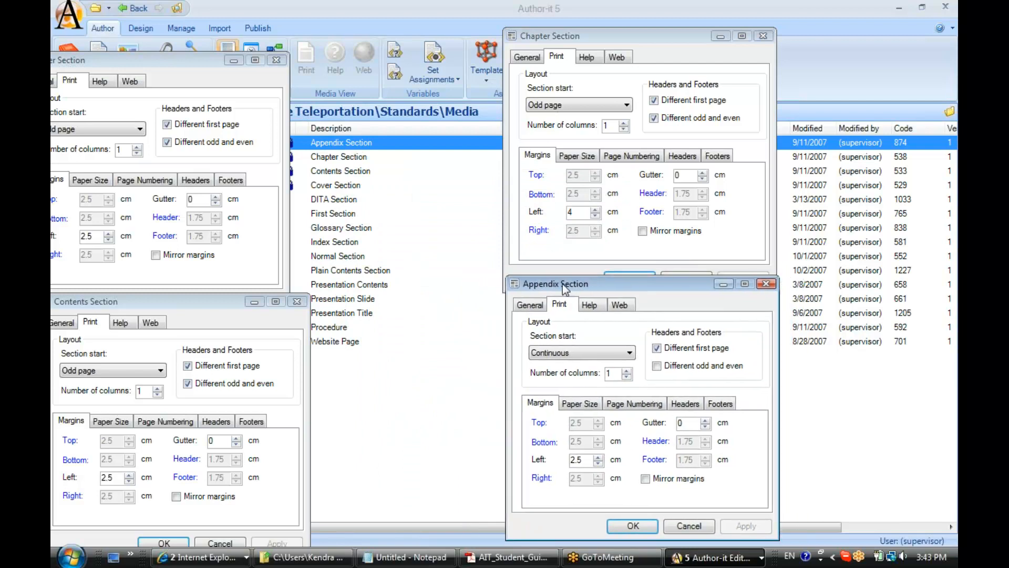
double_click(327, 243)
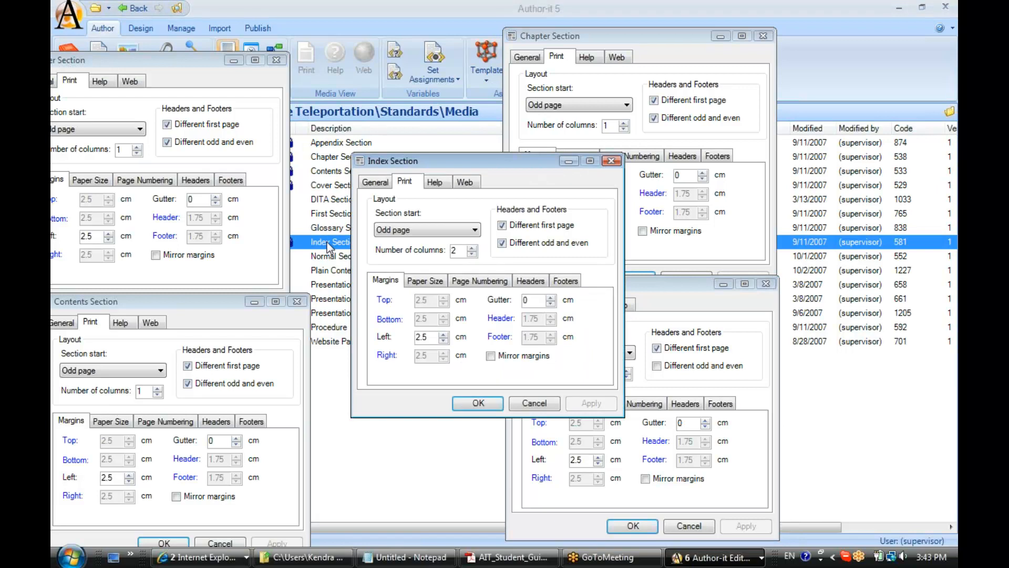
drag(451, 163, 809, 162)
Arrange the five section dialogs side by side so their print settings can be compared
drag(198, 59, 281, 25)
drag(174, 308, 248, 300)
drag(604, 35, 497, 23)
drag(658, 290, 555, 289)
drag(832, 156, 798, 153)
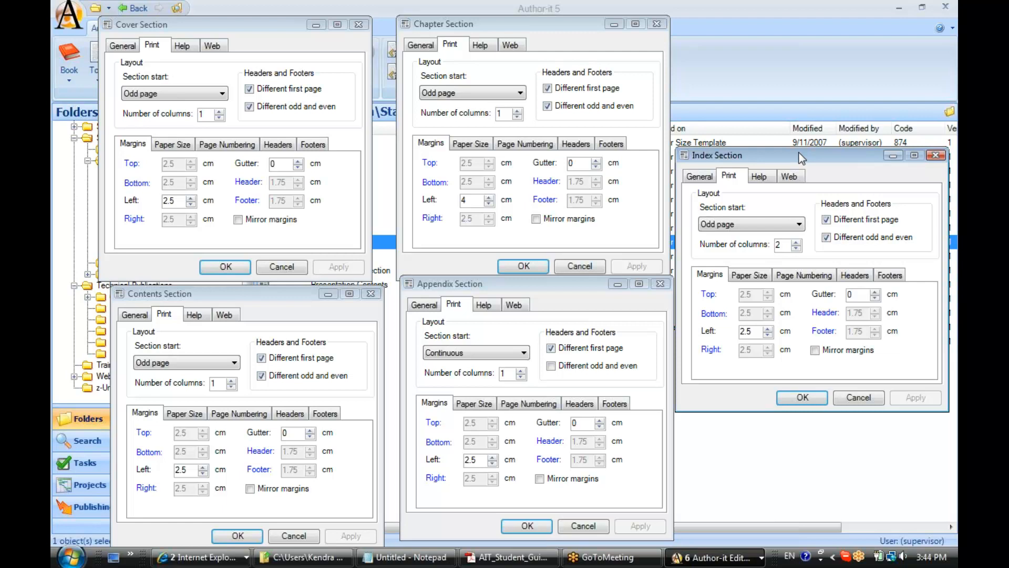
drag(277, 26, 287, 23)
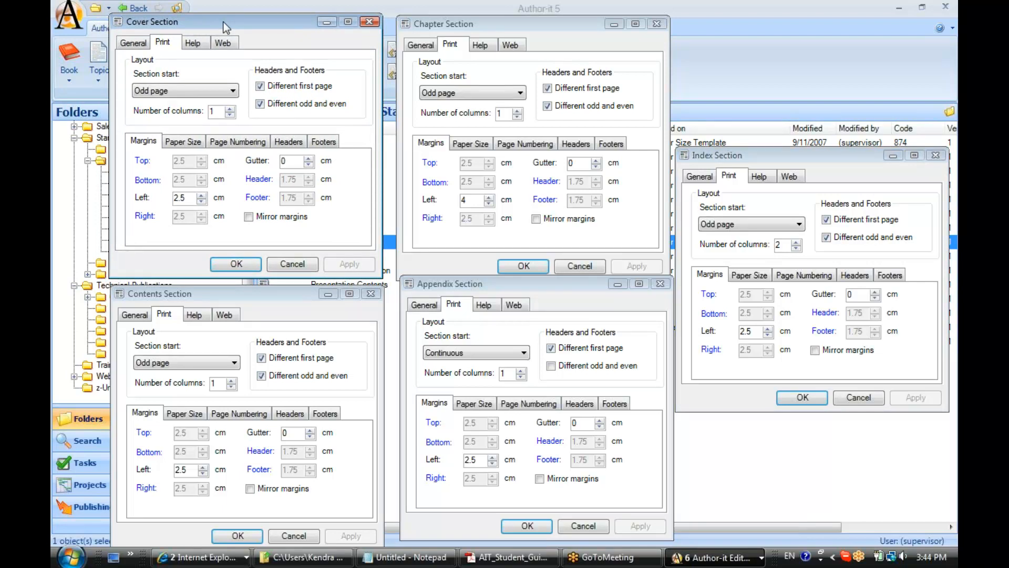
Compare the print layouts of Contents Section, Chapter Section and Appendix Section, and check Index Section's number of columns
click(242, 294)
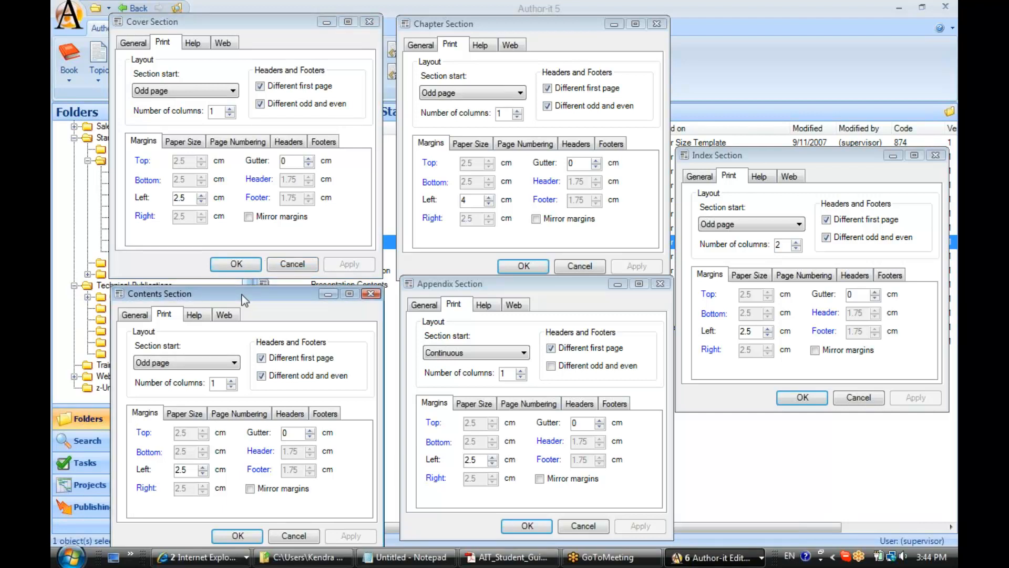
click(449, 27)
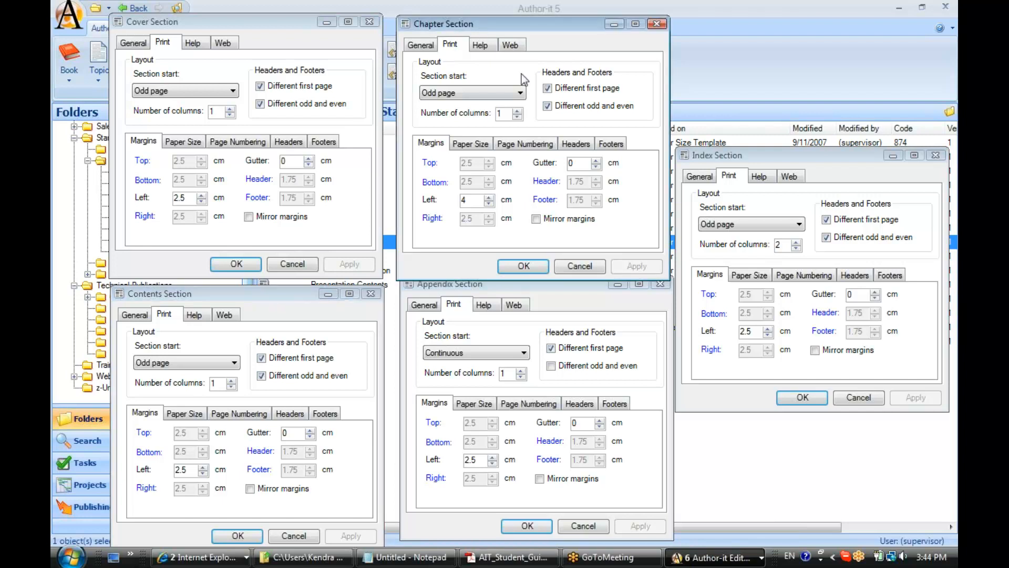
click(522, 292)
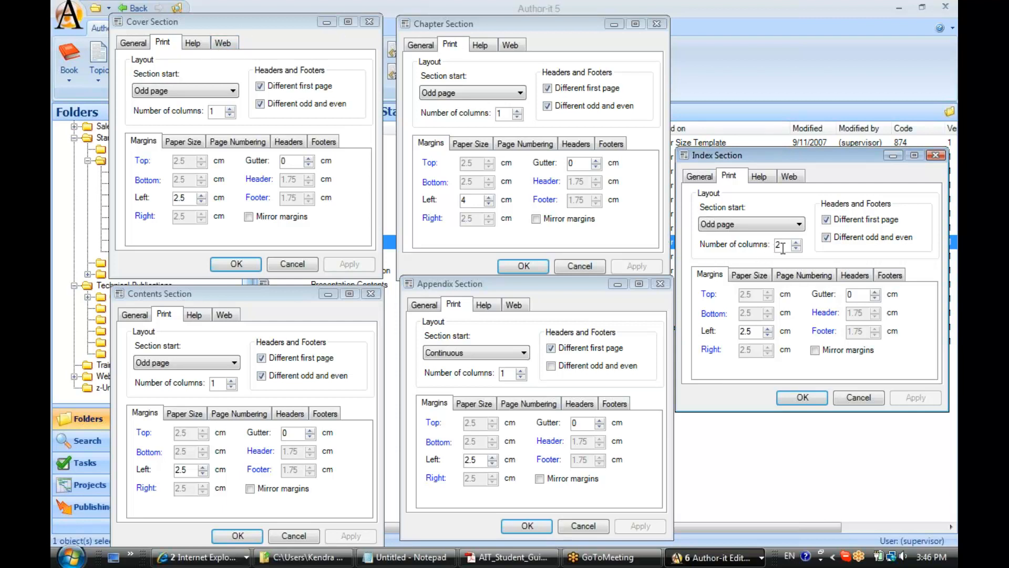
drag(783, 248, 771, 247)
Open the recent document X1000 User Guide.doc in Microsoft Word
click(70, 556)
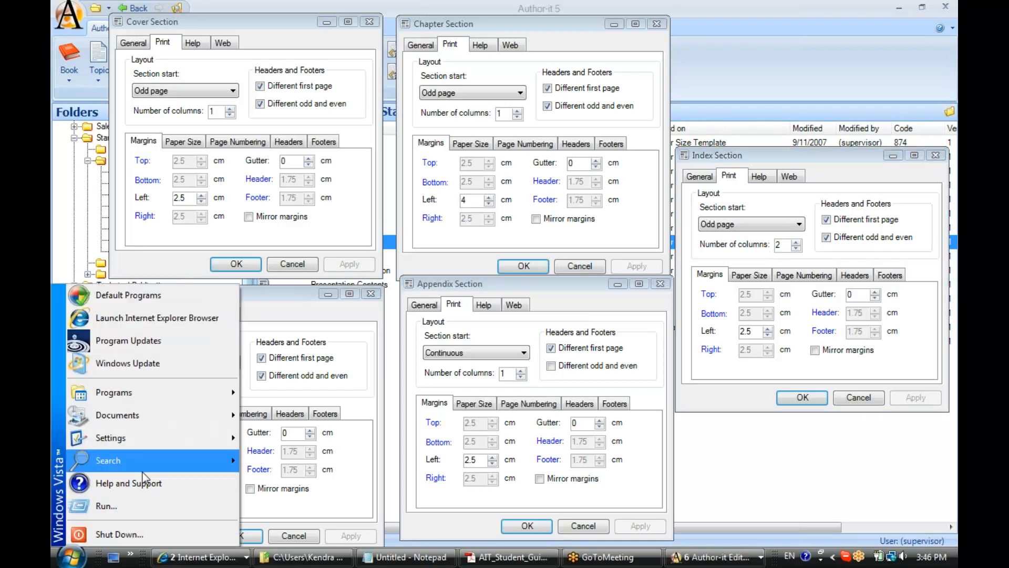
mouse_move(151, 421)
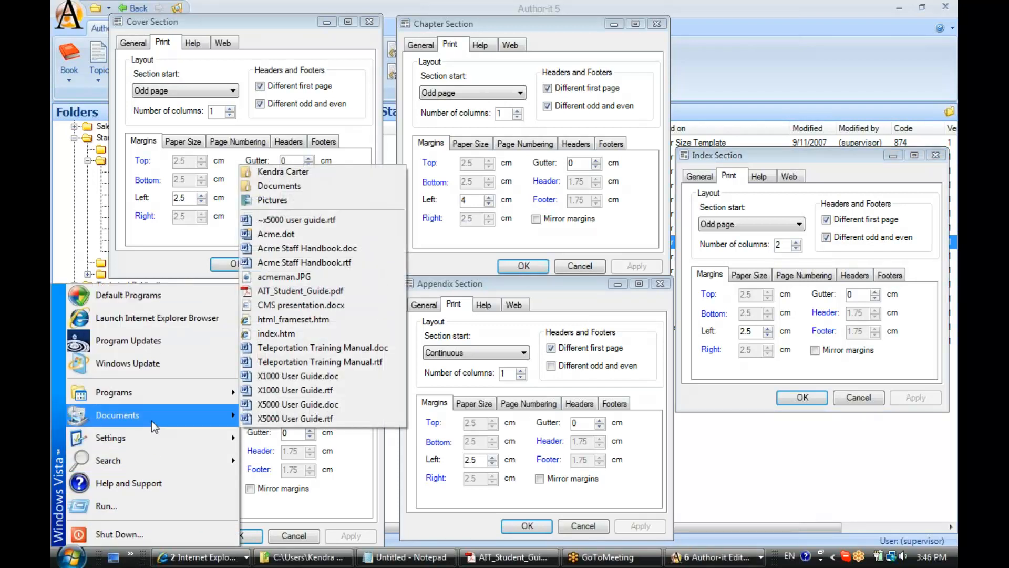
click(295, 383)
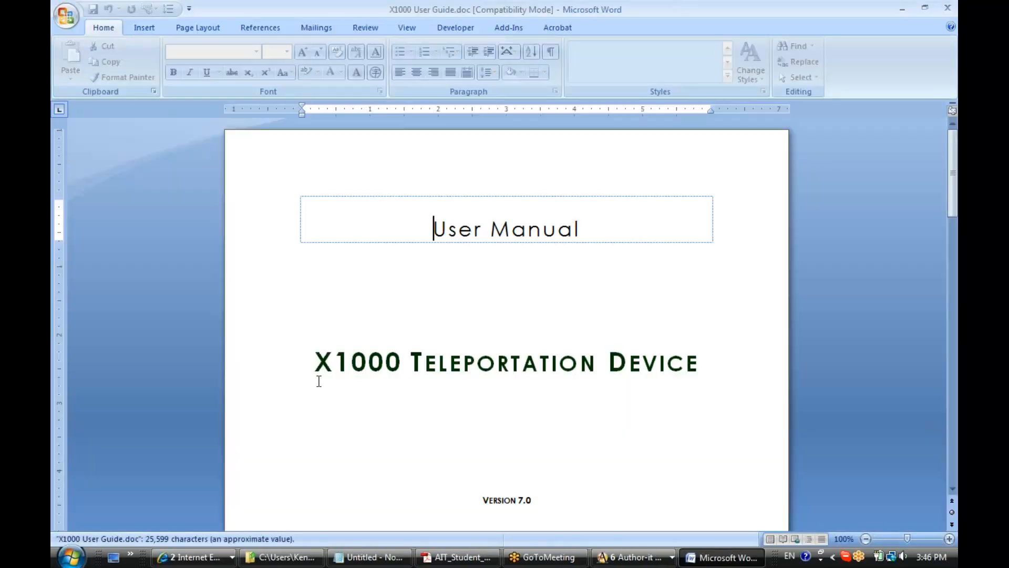
Examine the column layout of the Index at the guide's end, and return to Index Section's number of columns in Author-it
key(ctrl+End)
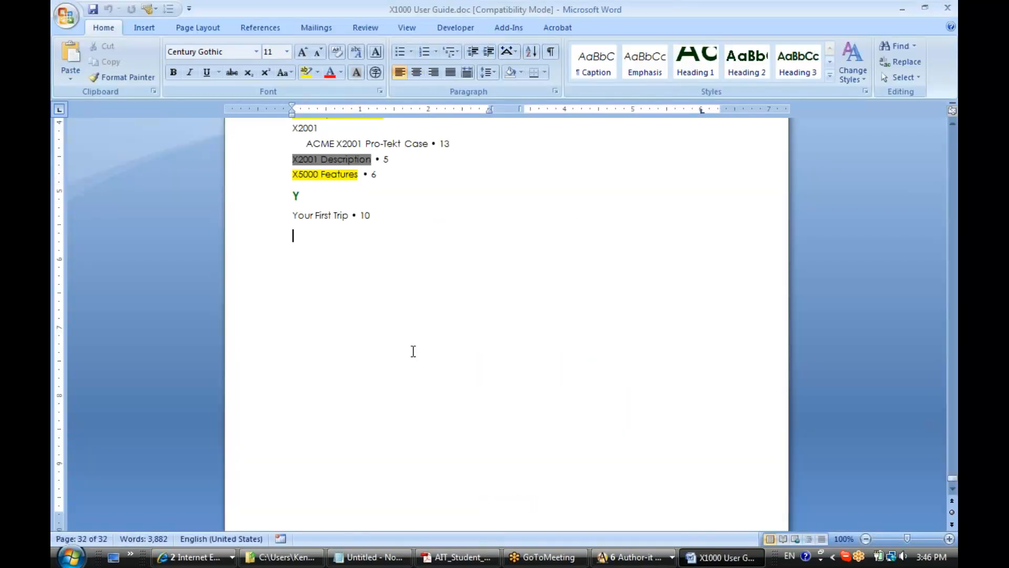
key(Page_Up)
key(Page_Up)
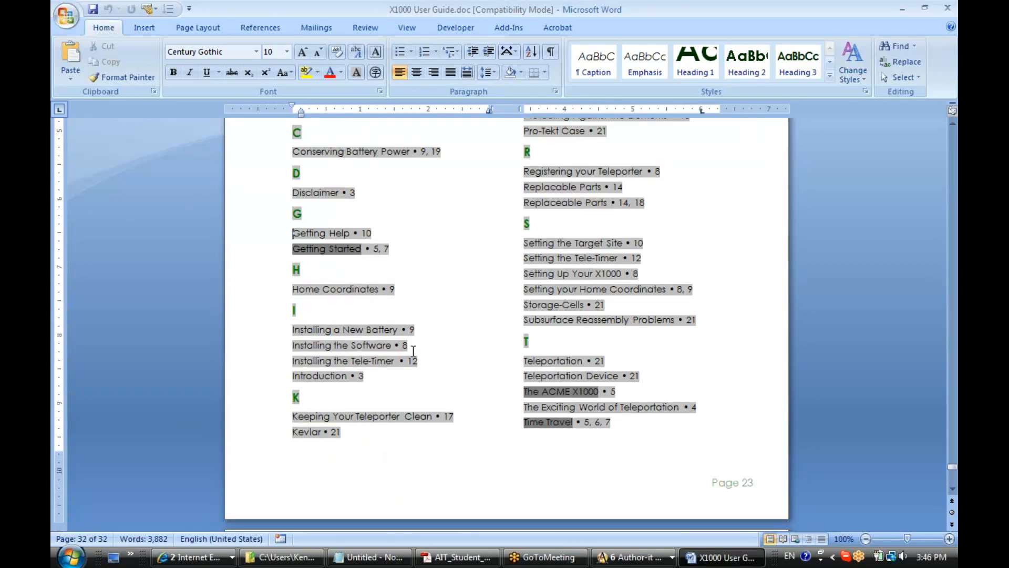
key(Page_Up)
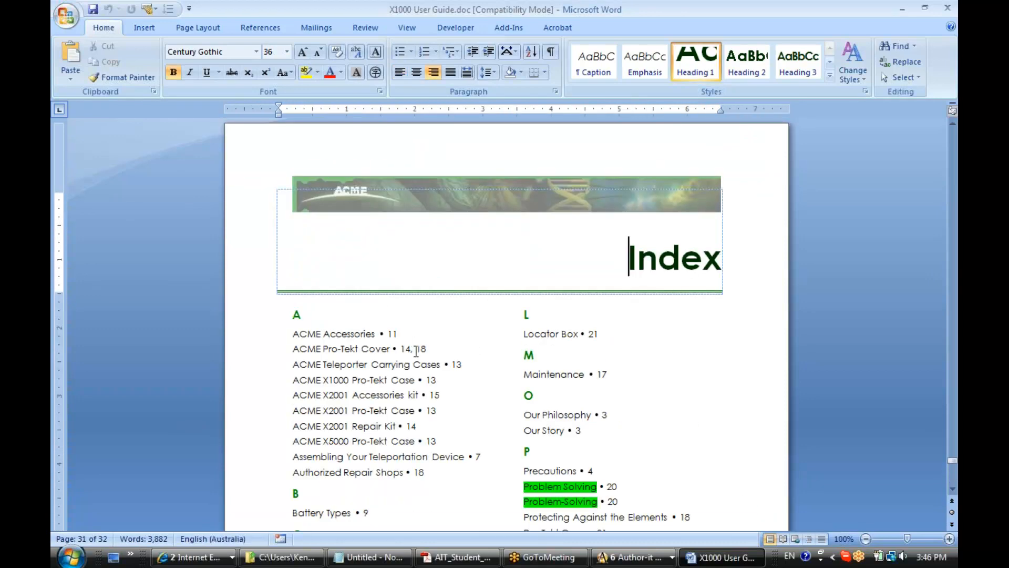
click(285, 320)
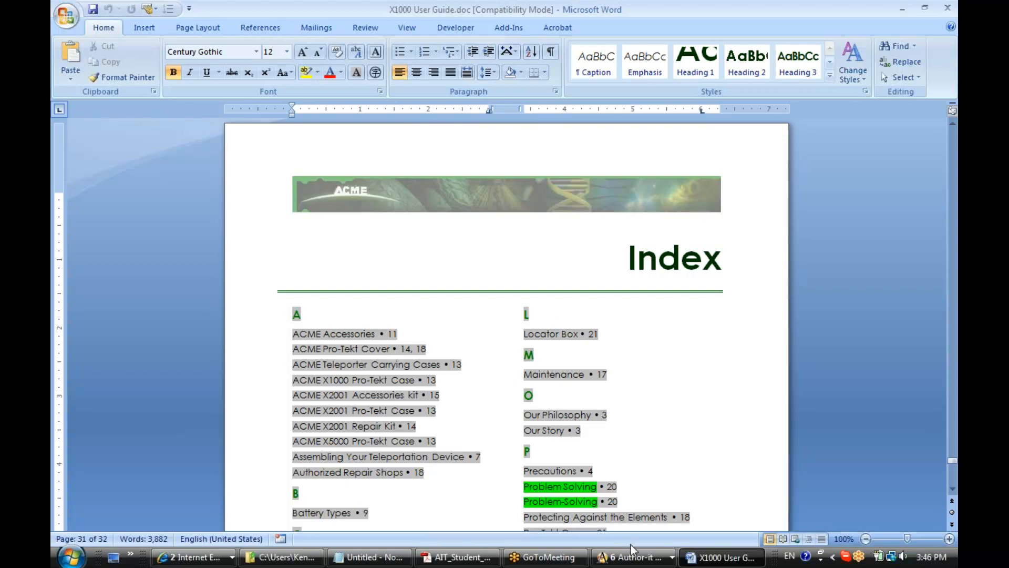
click(903, 10)
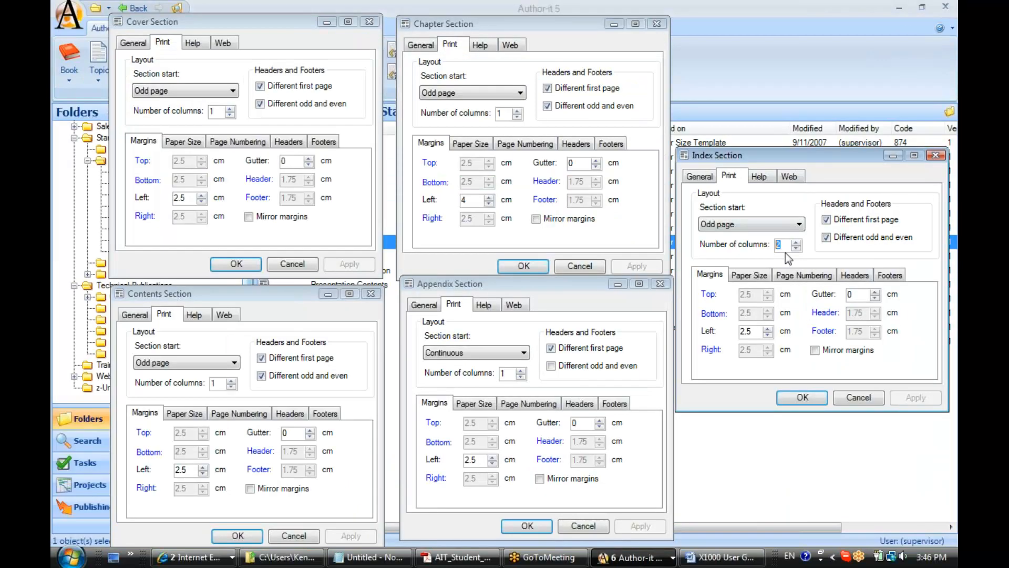
drag(786, 247, 763, 248)
Review the page number format and numbering start options of Cover Section, Contents Section and Chapter Section
click(217, 141)
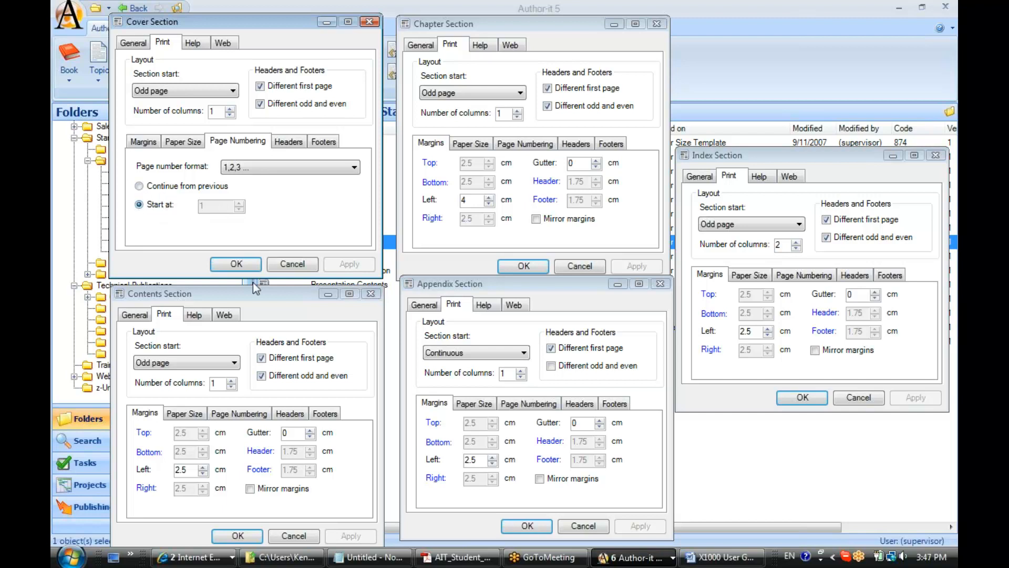
click(260, 293)
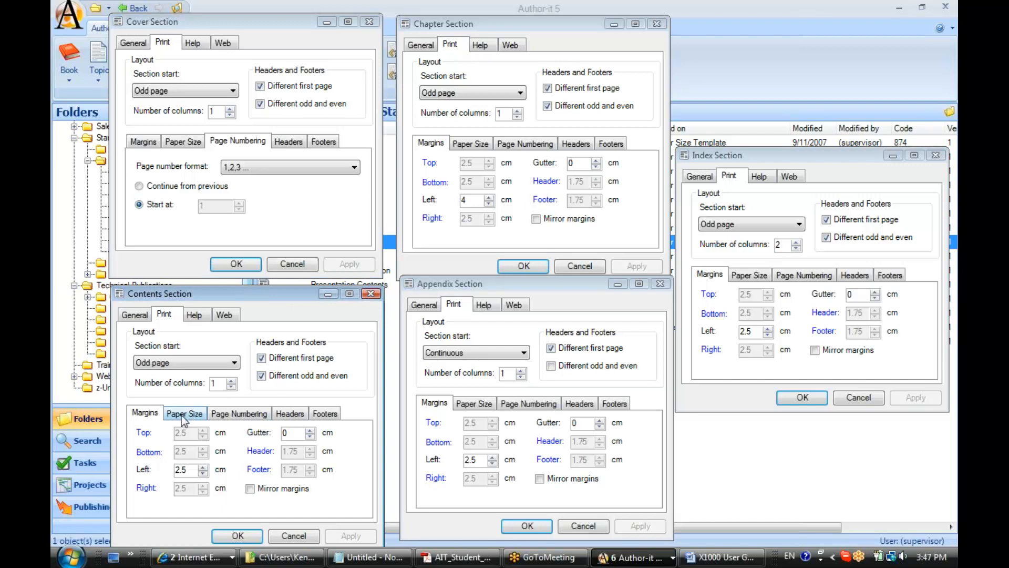
click(215, 419)
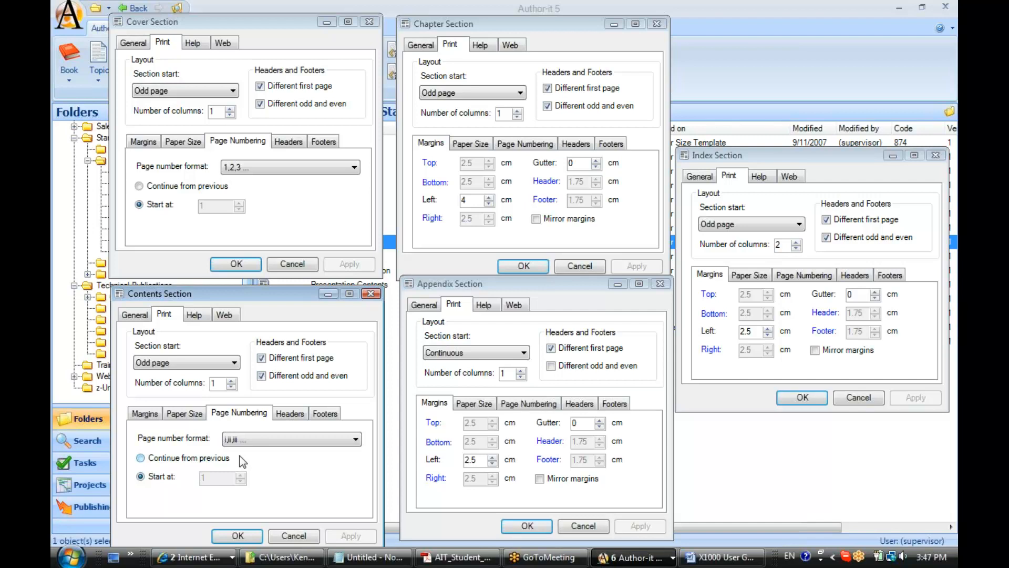
click(513, 150)
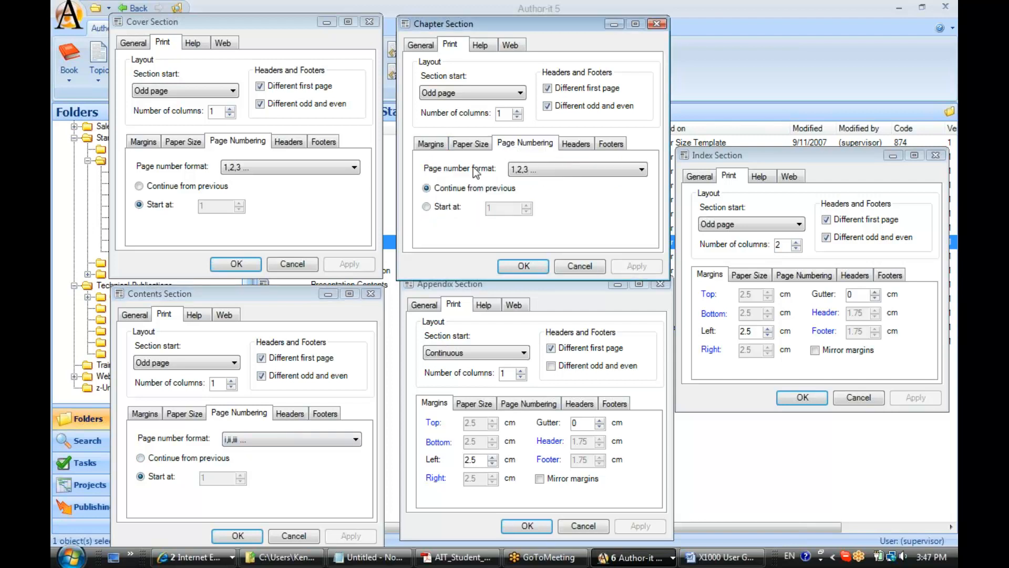
click(541, 168)
click(421, 188)
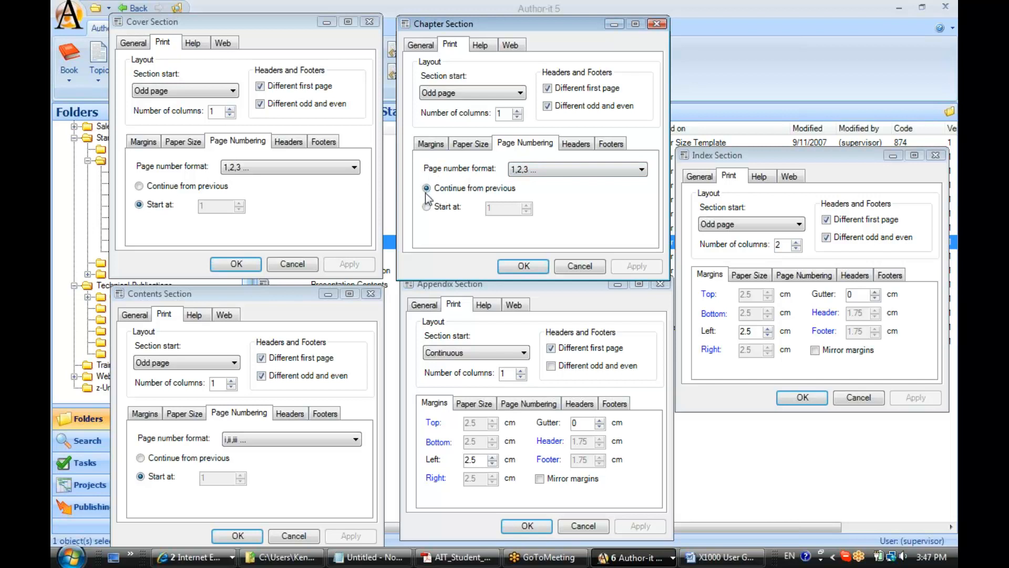